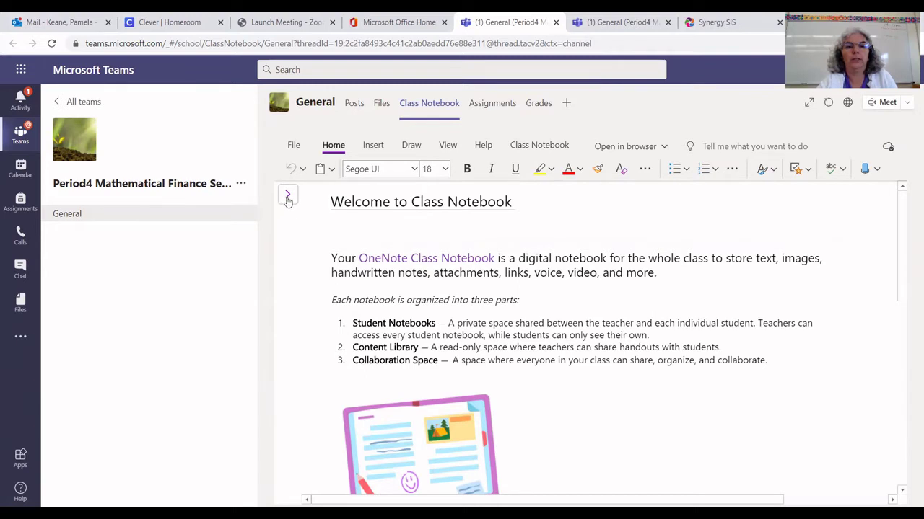
Open the "Notes: Deposits and Withdrawals" page in a student's Class Notes section of the class notebook and look through it.
left_click(286, 196)
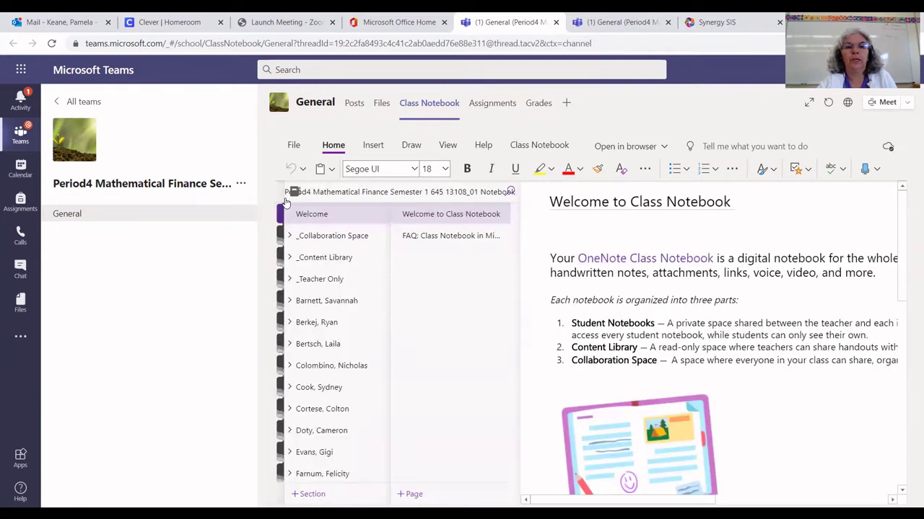
left_click(311, 323)
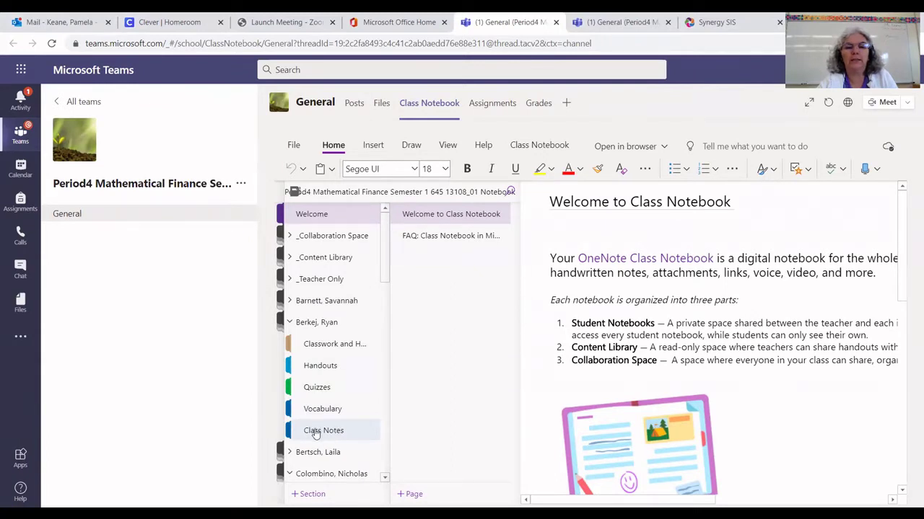
left_click(316, 432)
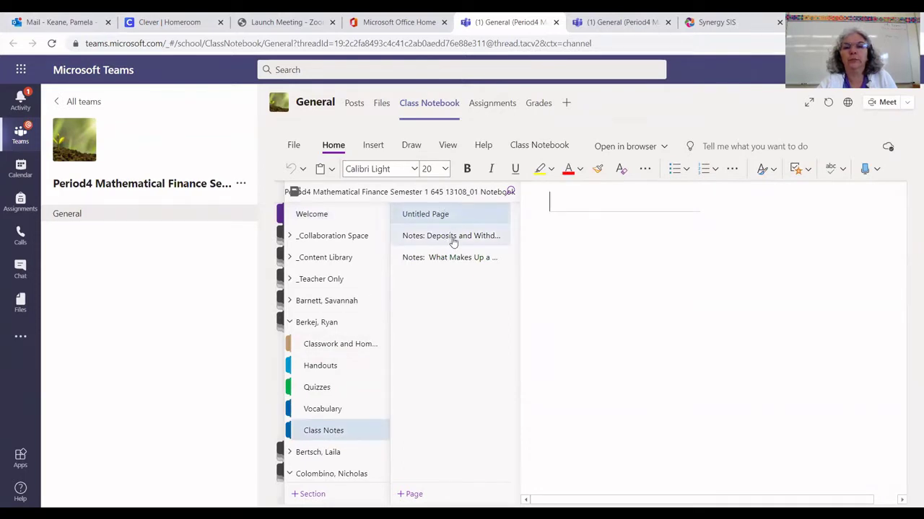
left_click(453, 242)
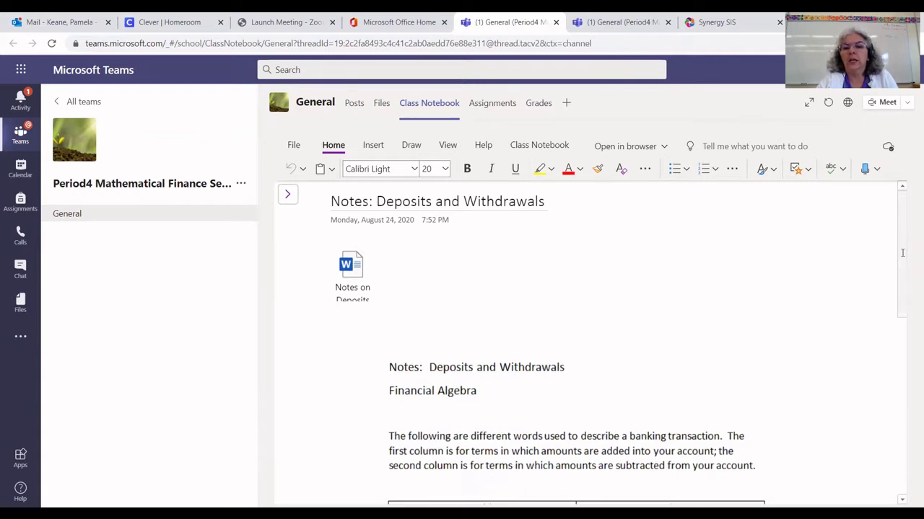
left_click_drag(903, 242, 903, 288)
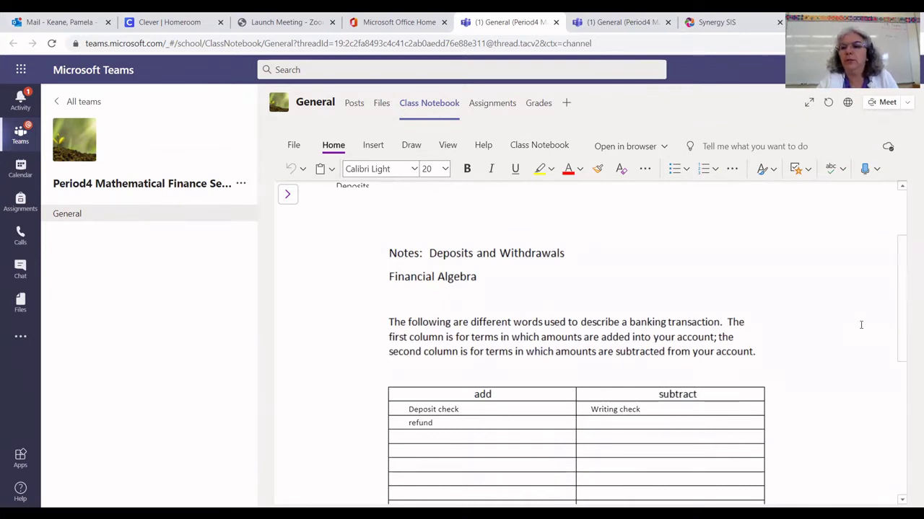
scroll(691, 314, "up", 2)
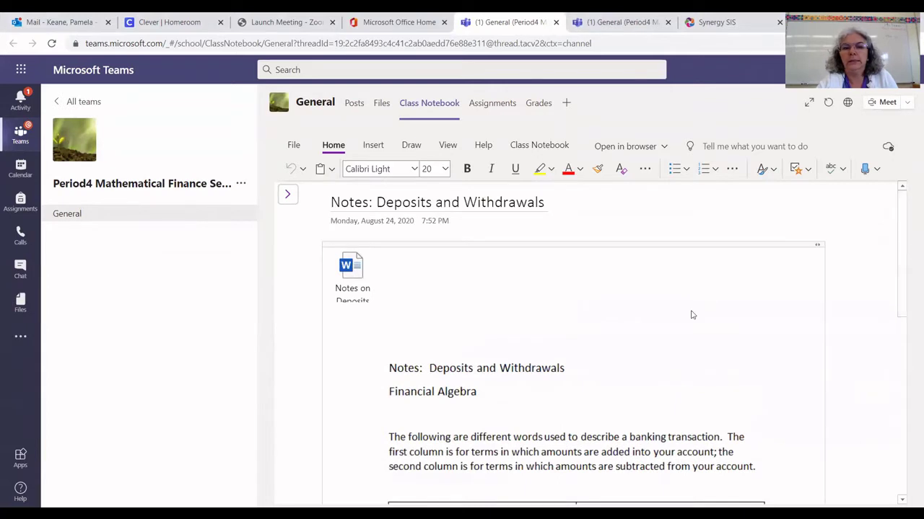
Download and open the attached "Notes on Deposits and Withdrawals.docx", and view the add and subtract table on the notes page.
left_click(351, 267)
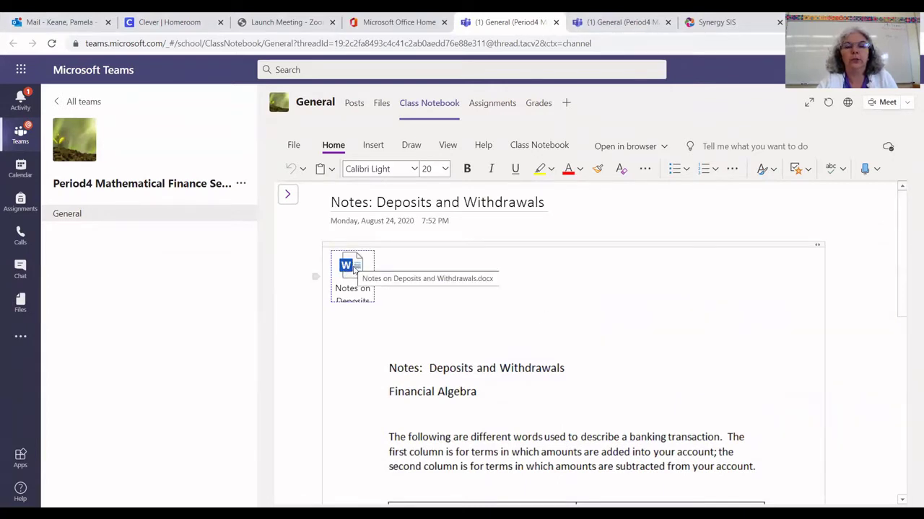
double_click(353, 267)
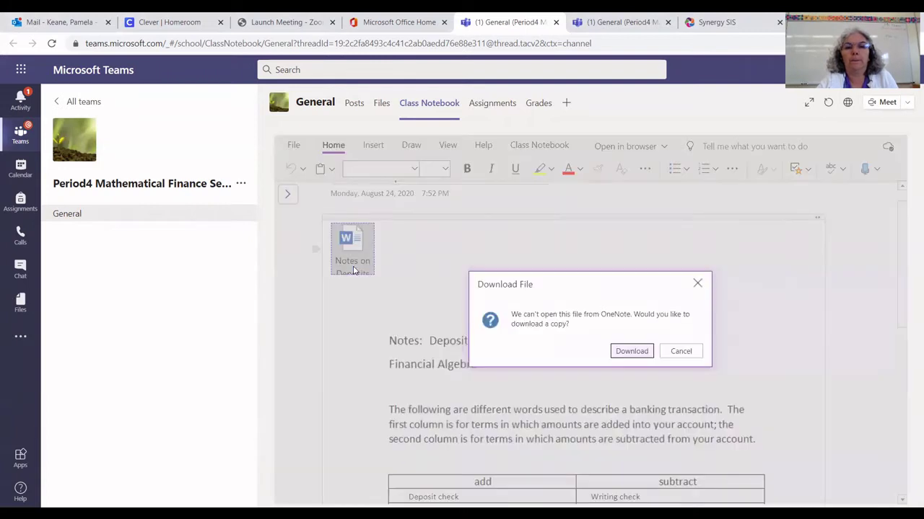
left_click(641, 352)
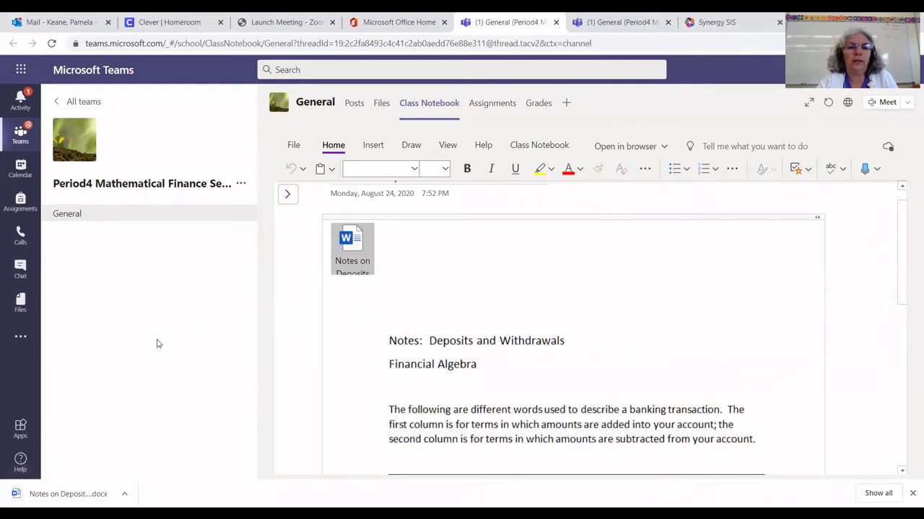
left_click(45, 495)
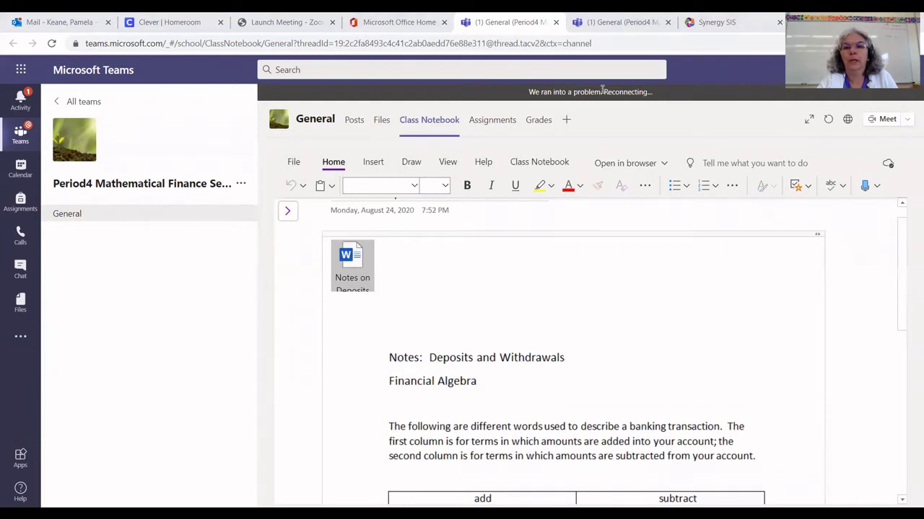
scroll(593, 217, "down", 3)
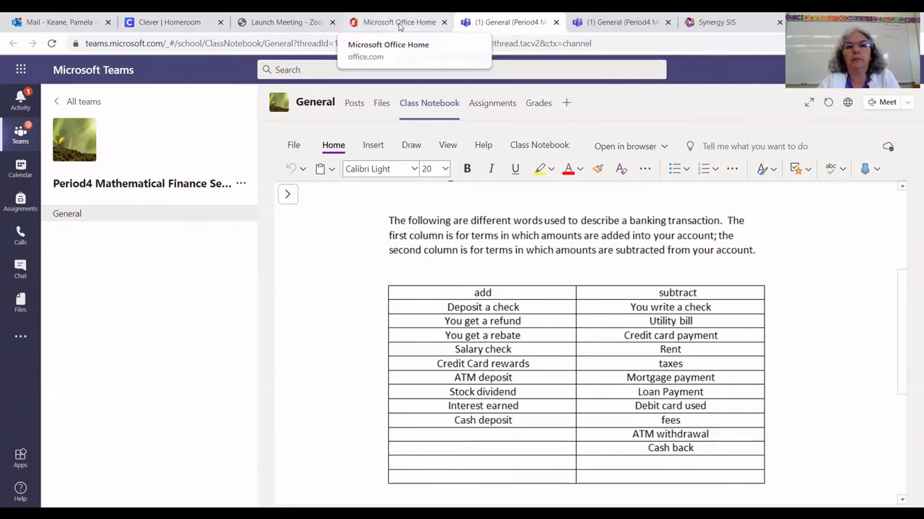
Switch to Office 365 and create a new blank Excel workbook.
left_click(399, 22)
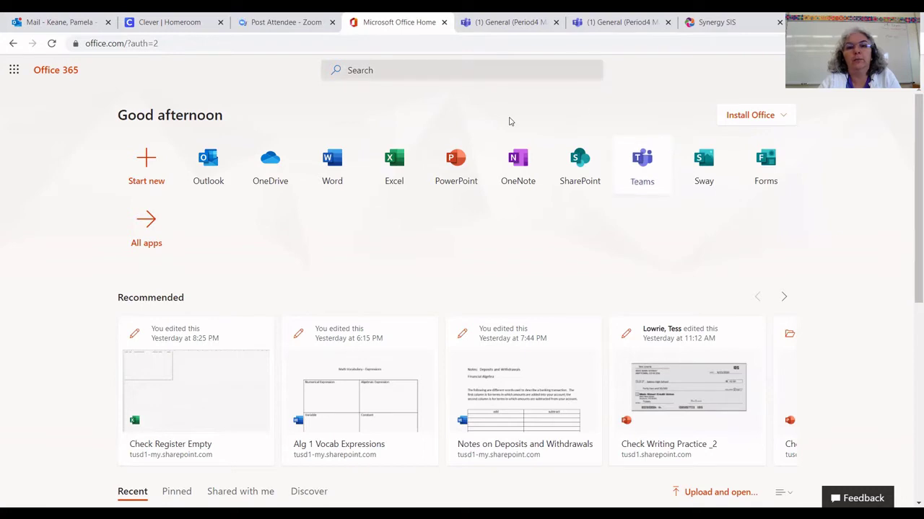
left_click(391, 163)
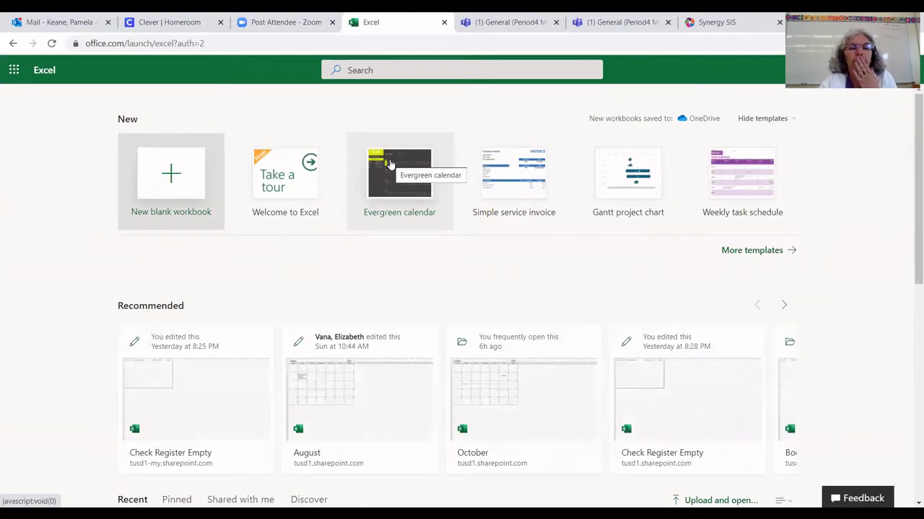
left_click(189, 178)
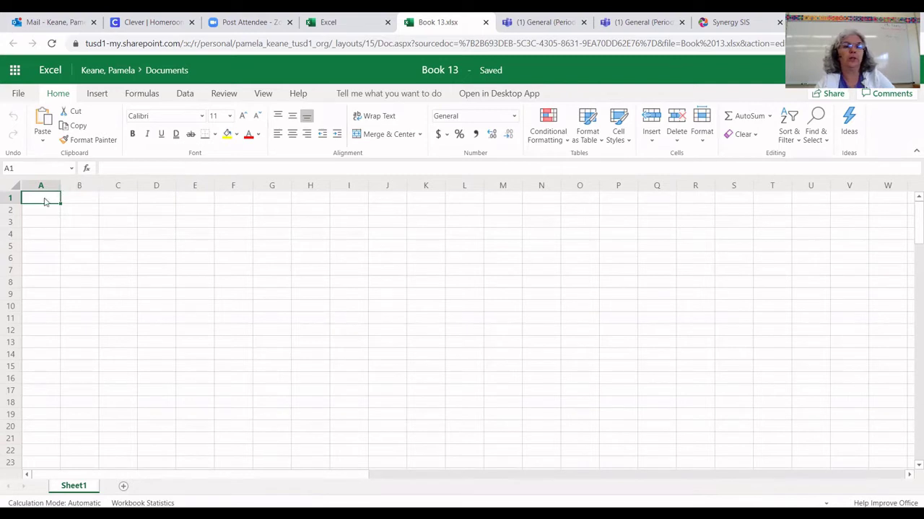
Enter the headings "code/#" in cell A1 and "Date" in cell B1.
type("co")
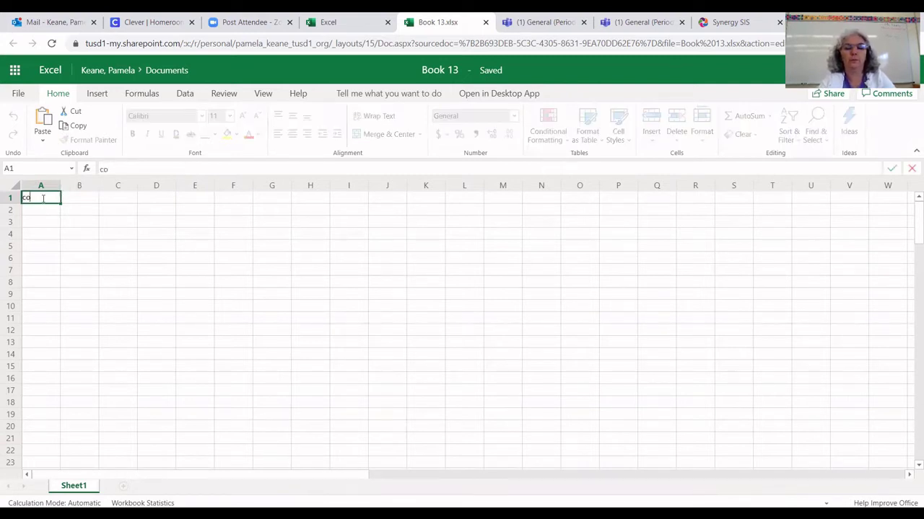
type("de/#")
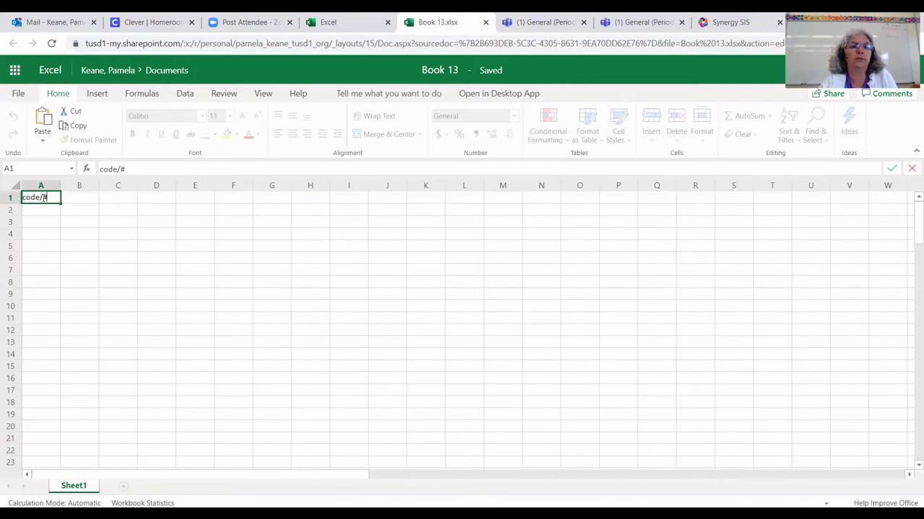
left_click(80, 202)
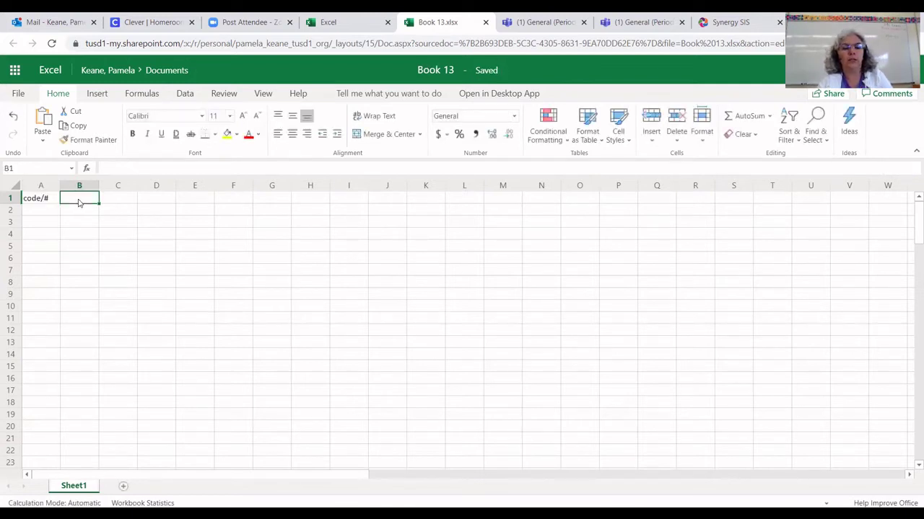
type("Date")
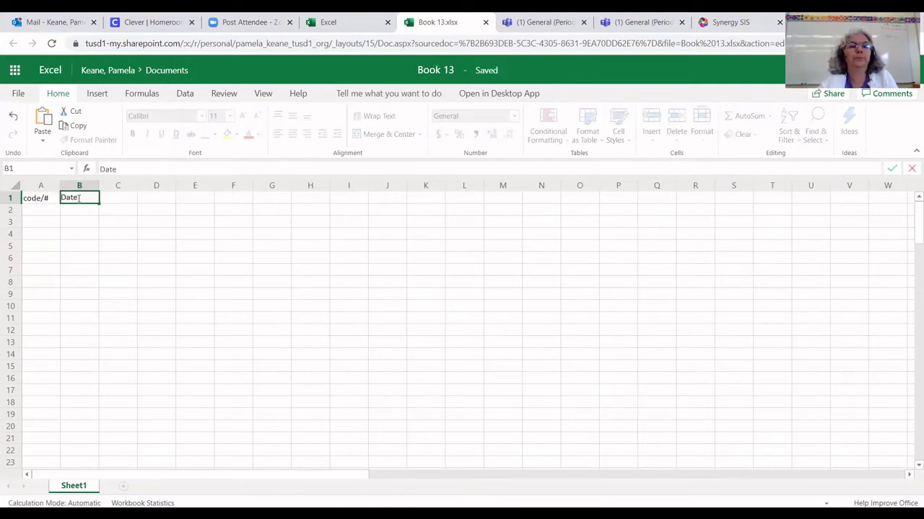
Widen column C to about four times its width and enter the heading "Transaction Description" in cell C1.
left_click(121, 202)
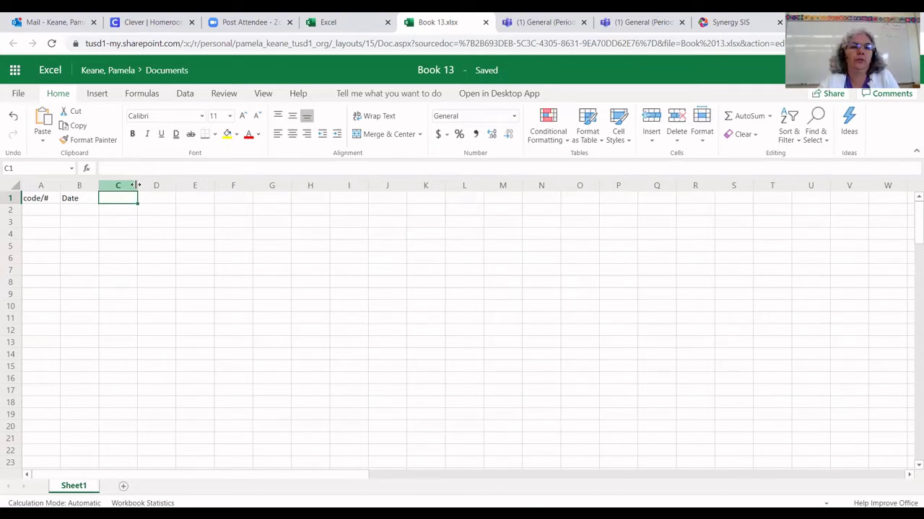
left_click_drag(135, 185, 136, 184)
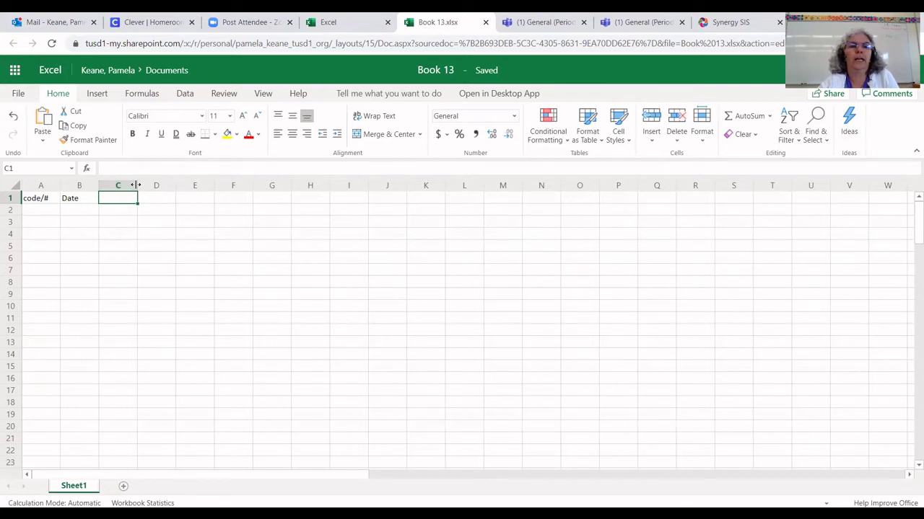
left_click_drag(135, 185, 251, 184)
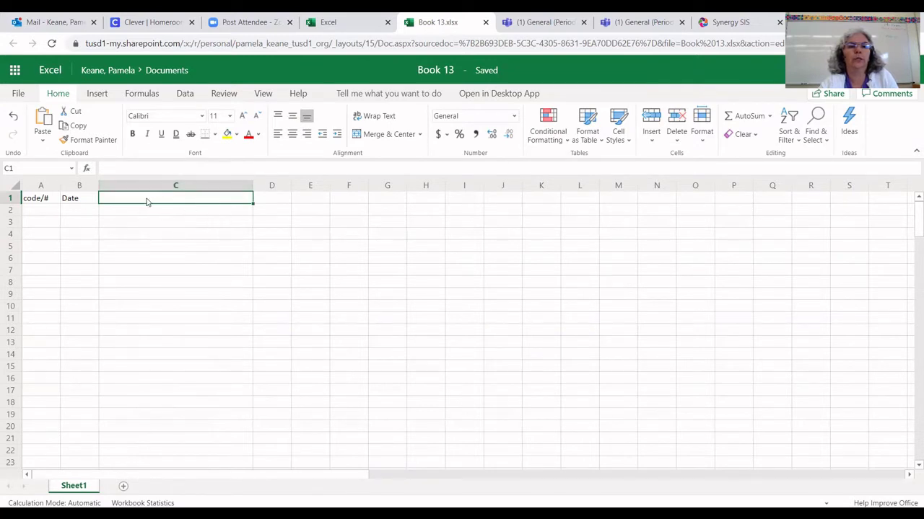
type("Tra")
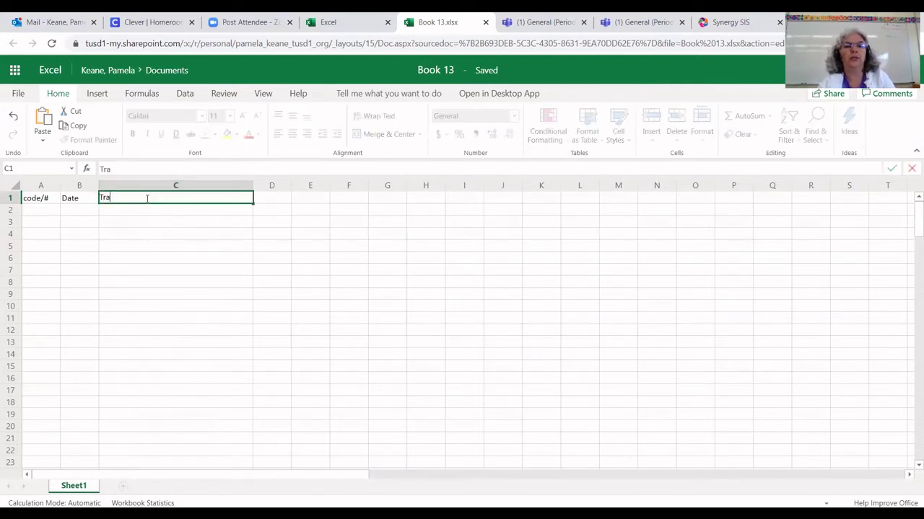
type("nsaction ")
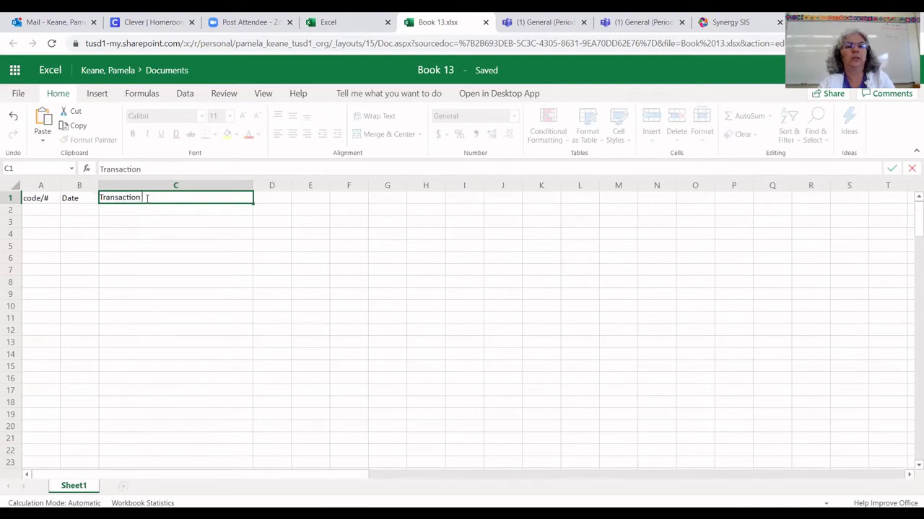
type("Description")
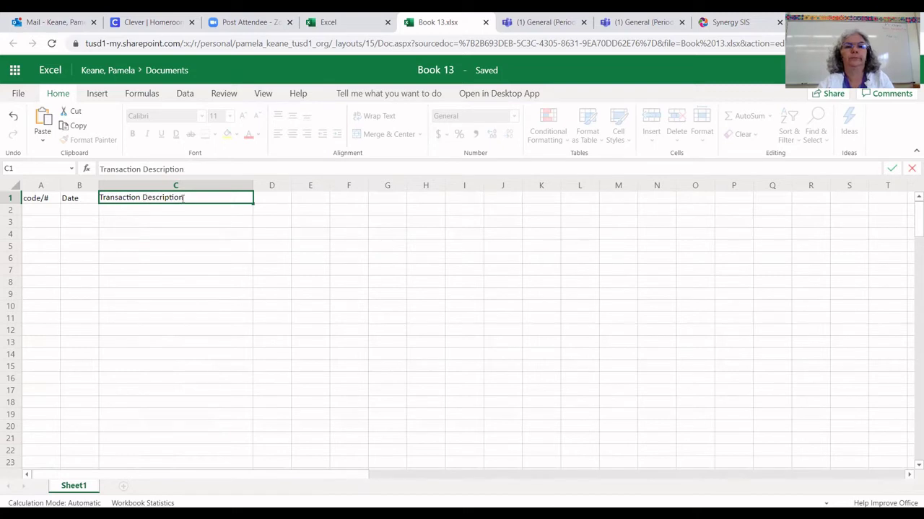
Enter the heading "Withdrawal" in cell D1 and widen column D to fit it.
left_click(281, 199)
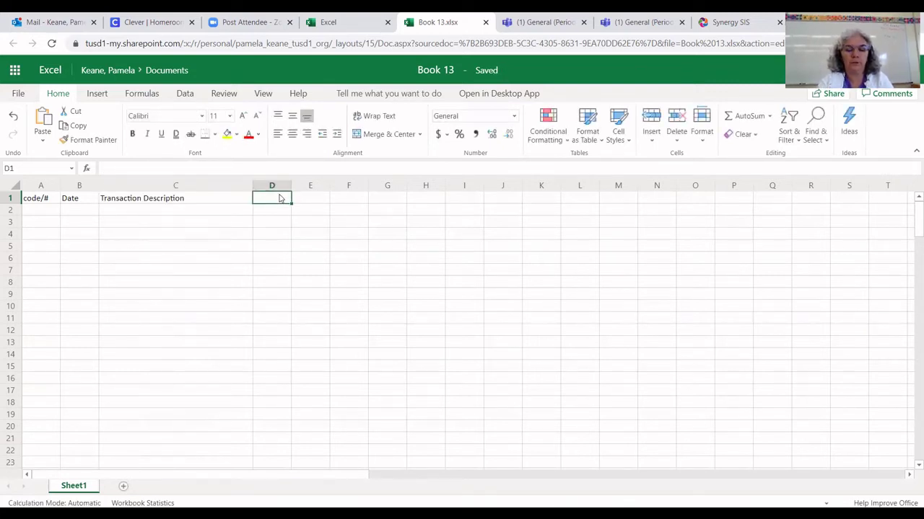
type("Wi")
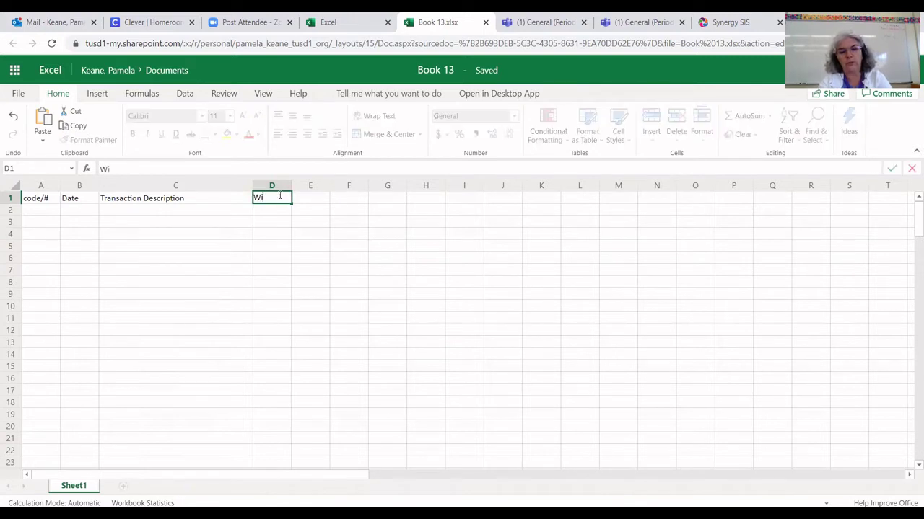
type("thdrawal")
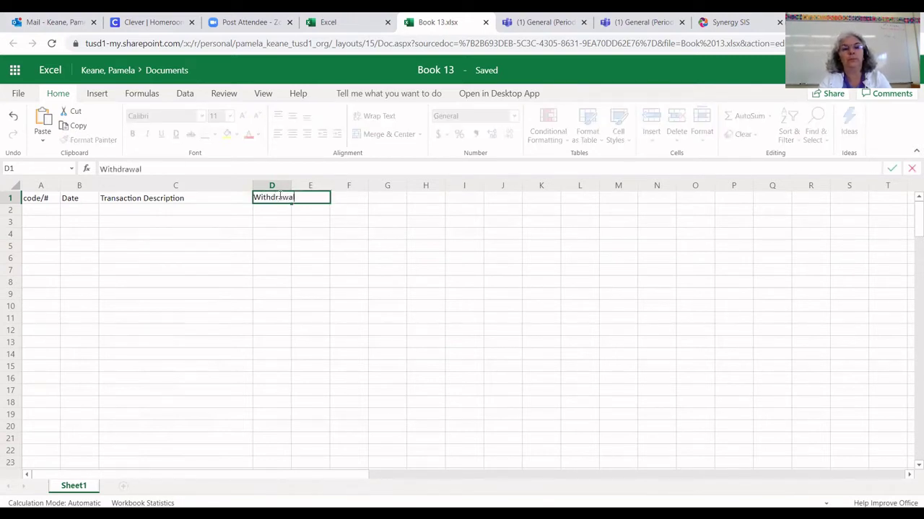
key("Return")
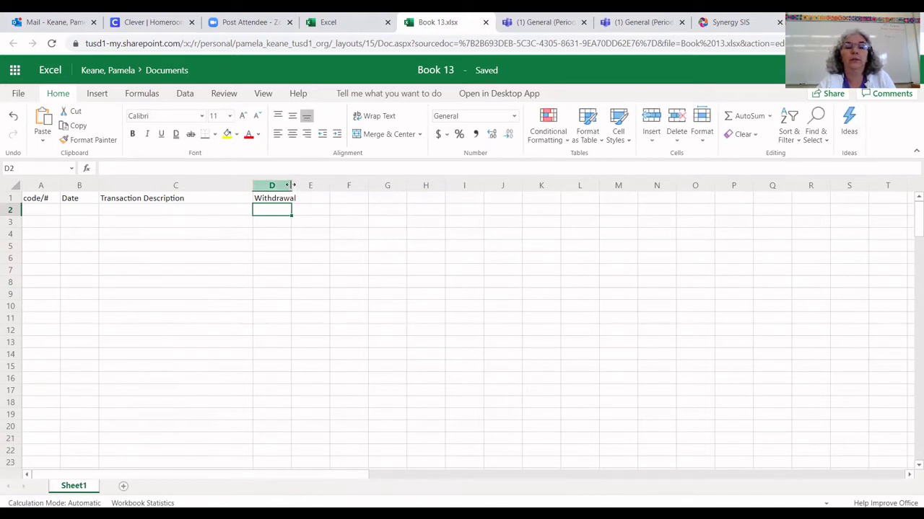
left_click_drag(291, 185, 301, 184)
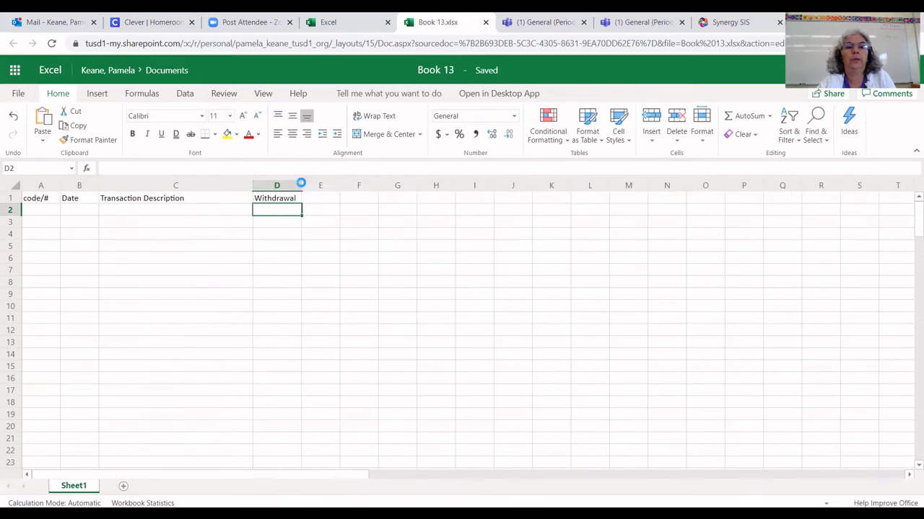
Enter the heading "Deposits" in cell E1 and widen column E slightly.
left_click(323, 199)
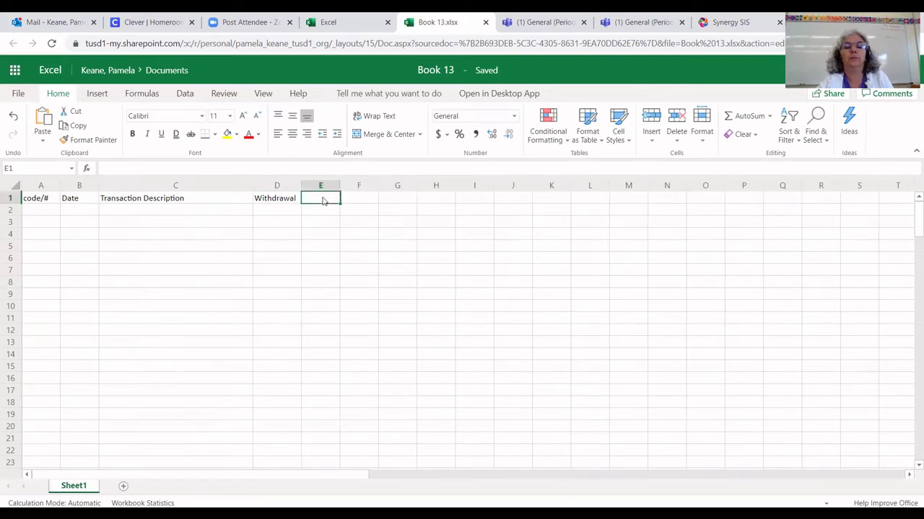
type("Depo")
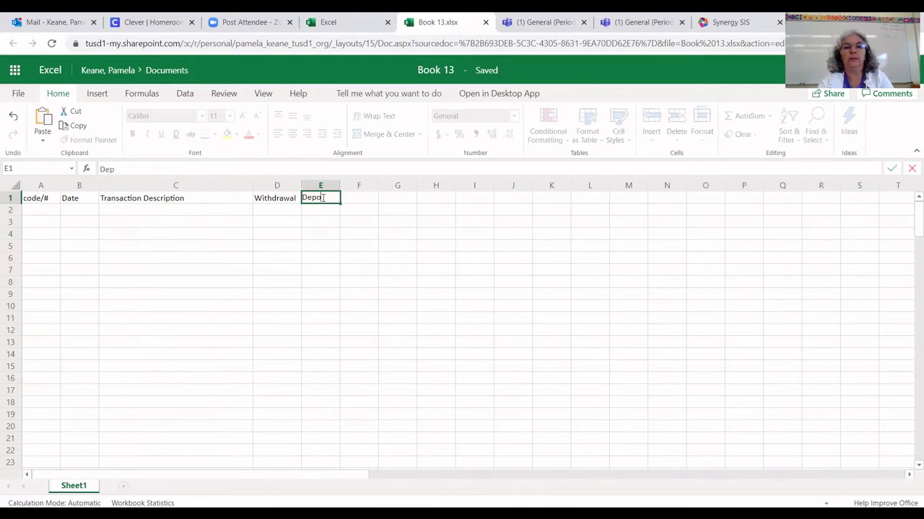
type("sits")
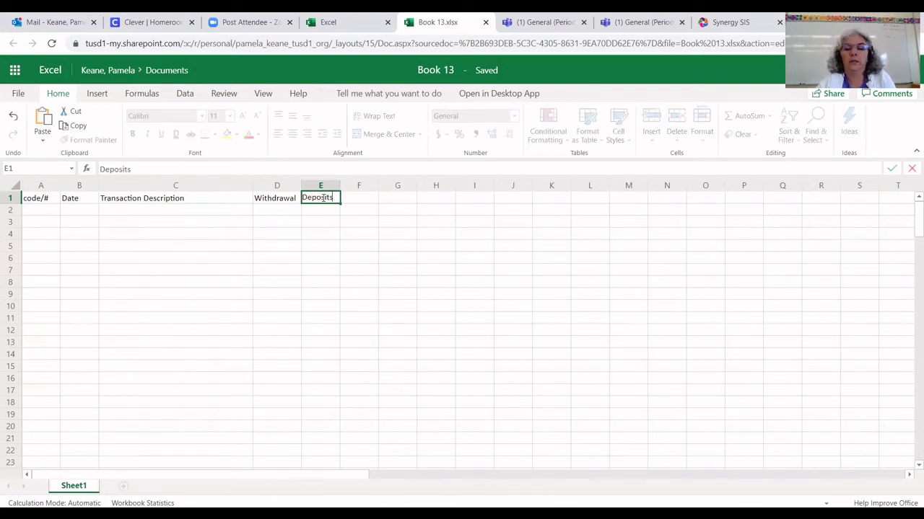
key("Return")
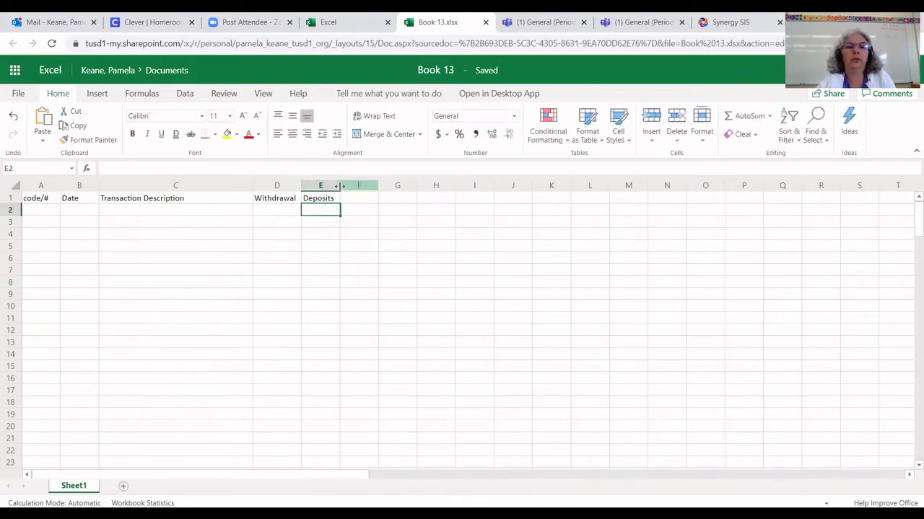
left_click_drag(339, 186, 347, 188)
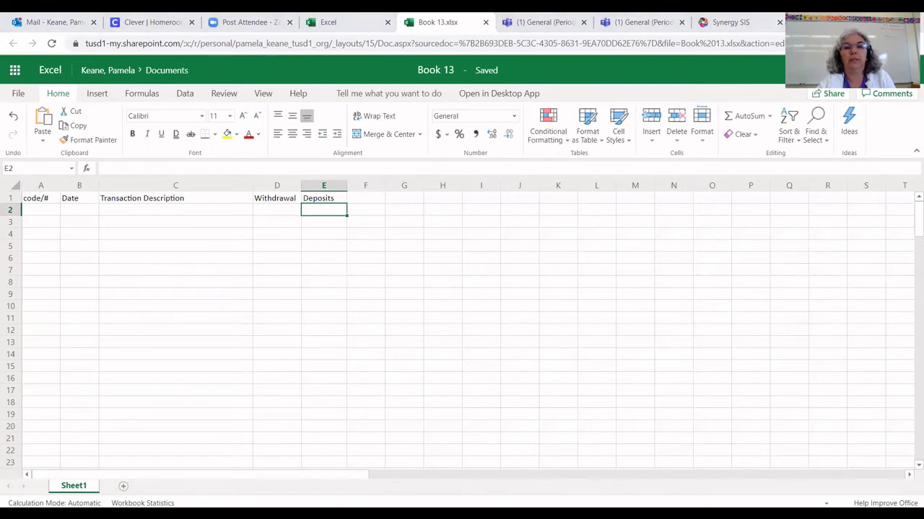
Enter the heading "Balance" in cell G1 and widen column G slightly.
left_click(411, 204)
type("Ba")
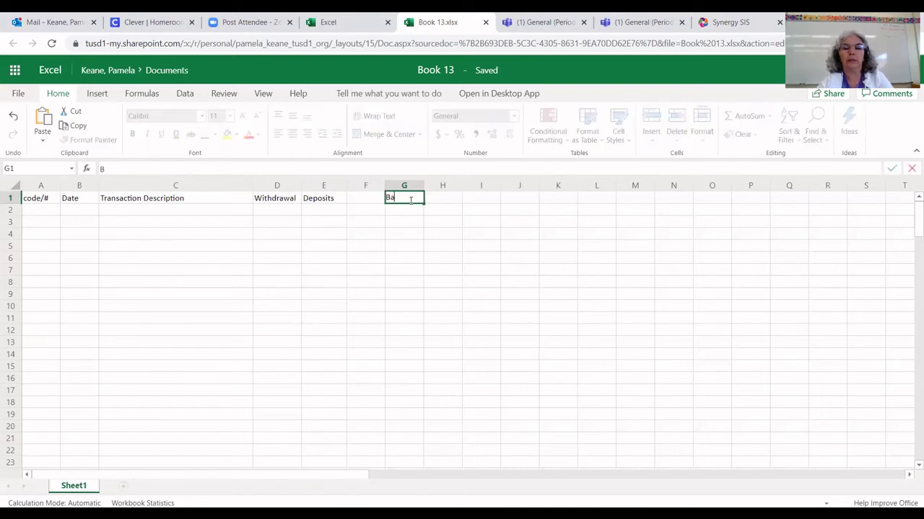
type("lance")
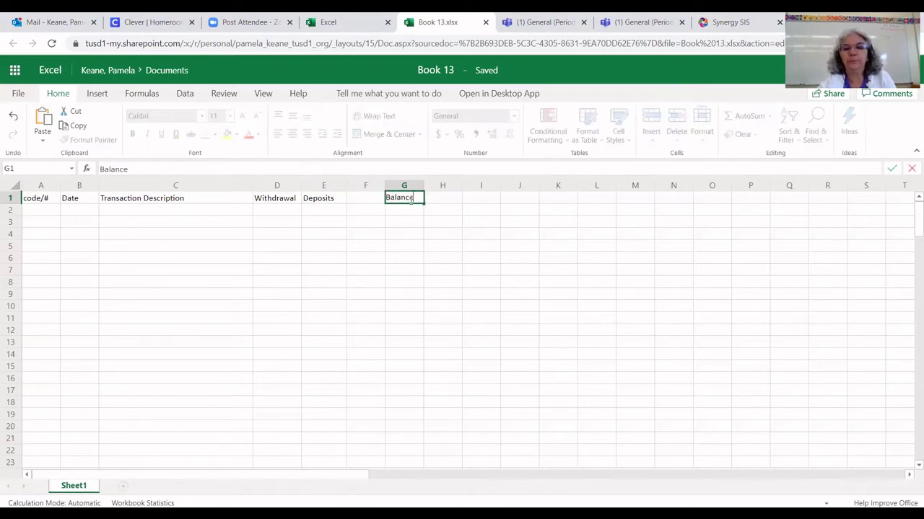
key("Return")
left_click_drag(424, 186, 433, 186)
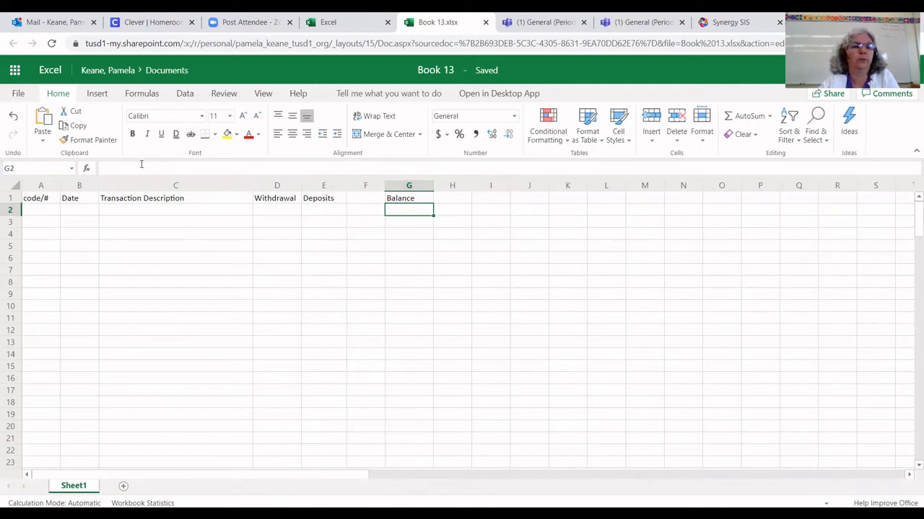
Enter "starting balance" as the transaction description in cell C2.
left_click(141, 216)
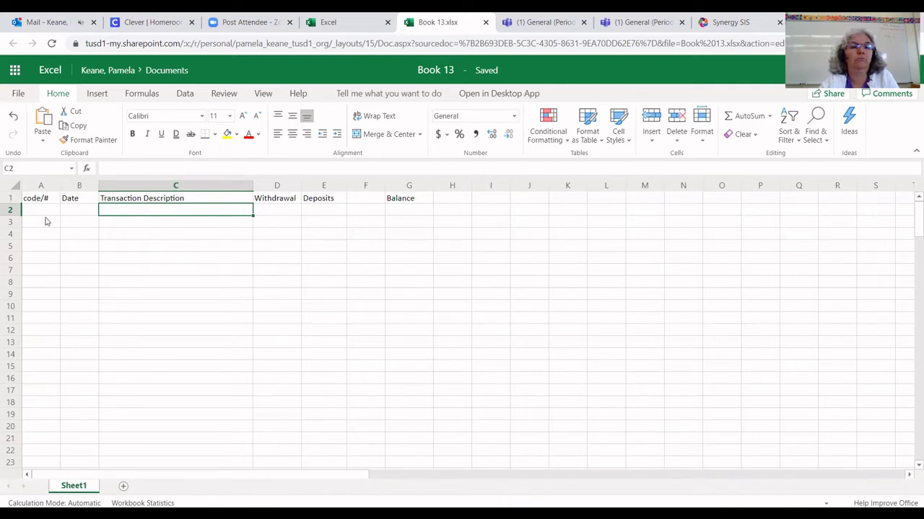
left_click(78, 227)
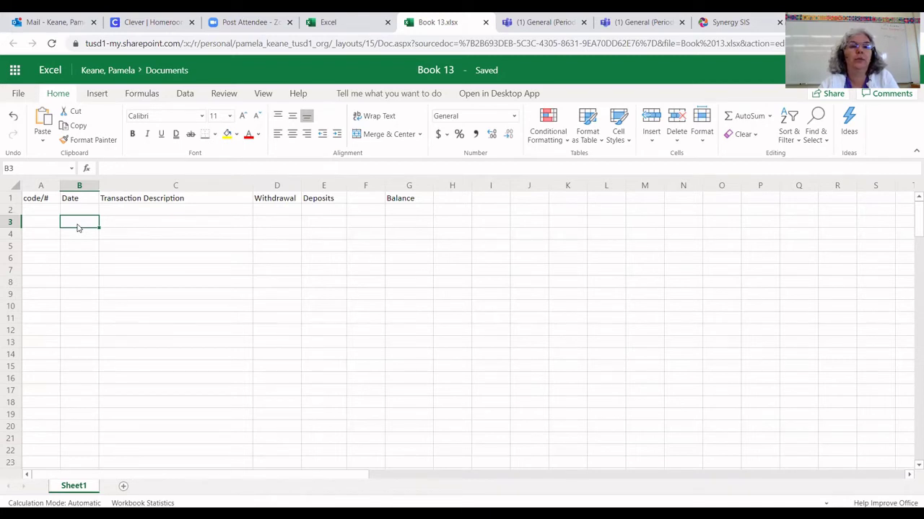
left_click(119, 213)
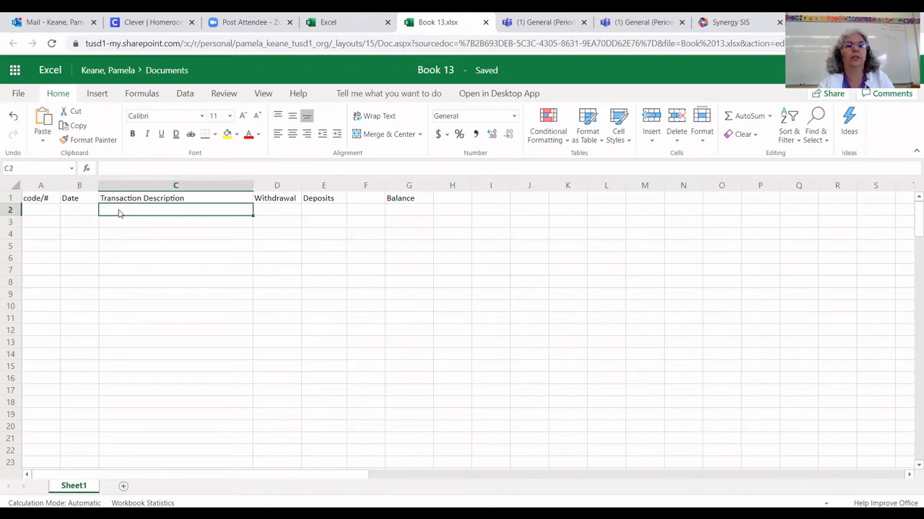
type("star")
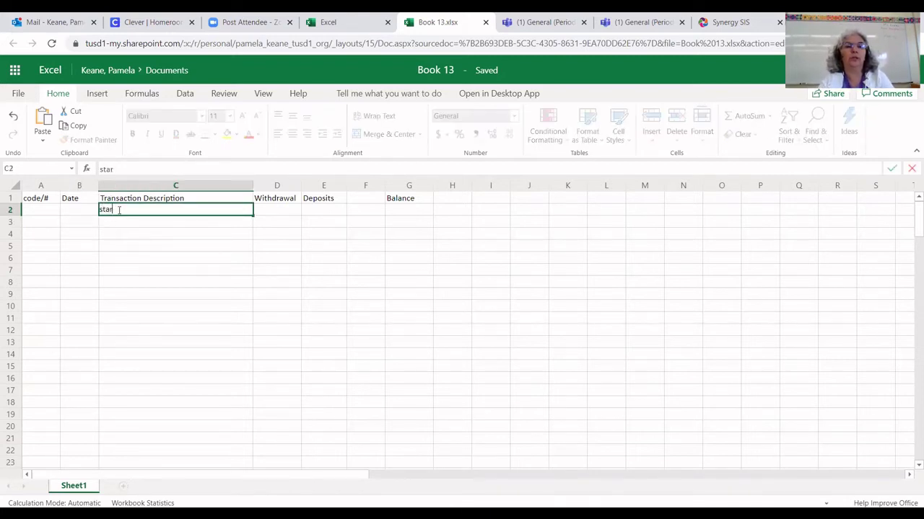
type("ting c")
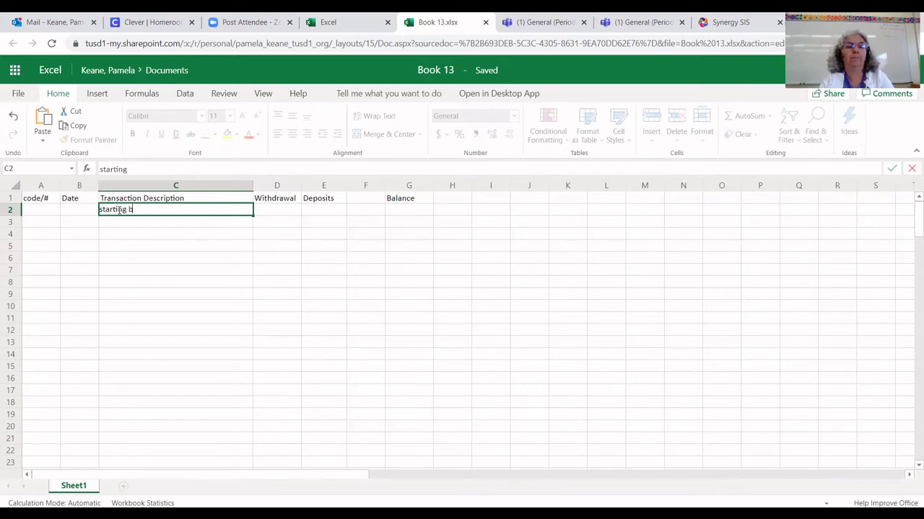
type("alanc")
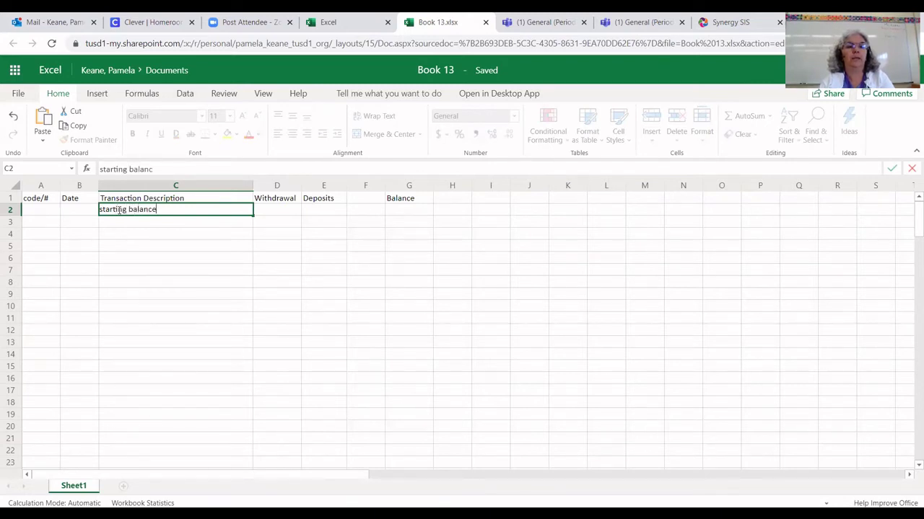
type("e")
Enter the starting amount 1000.00 in the Balance column, cell G2.
left_click(405, 214)
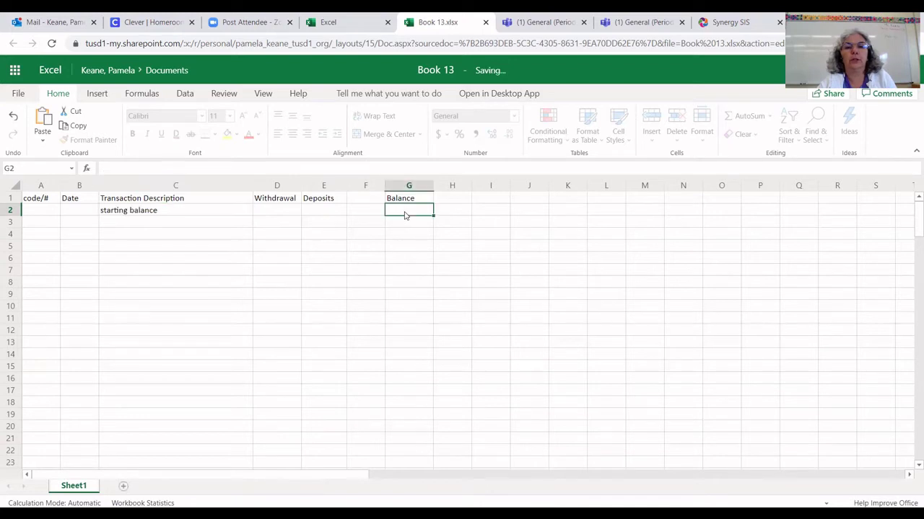
type("100")
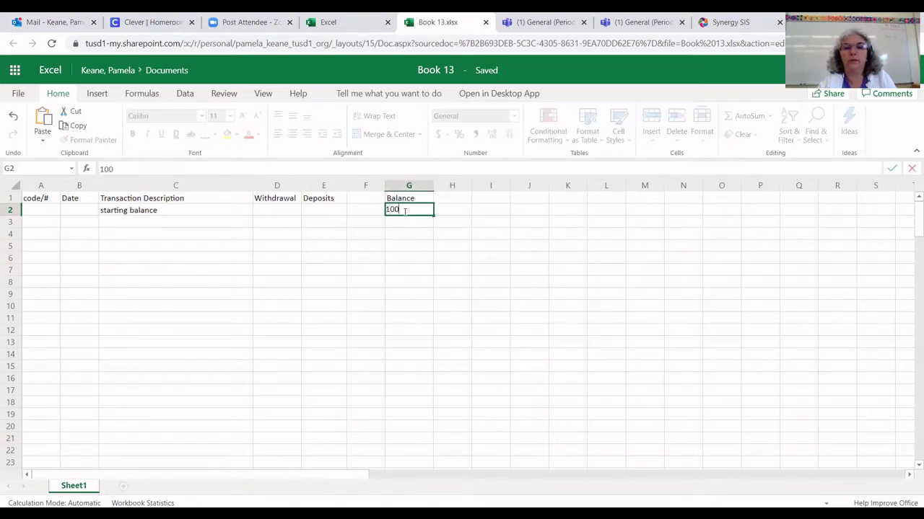
type("0.00")
key("Return")
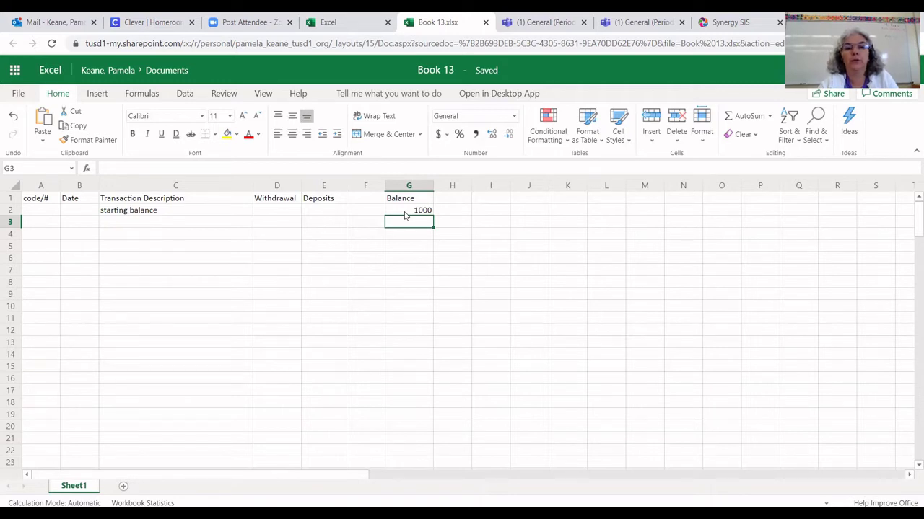
Apply the US dollar accounting format to the whole Balance column G.
left_click(398, 187)
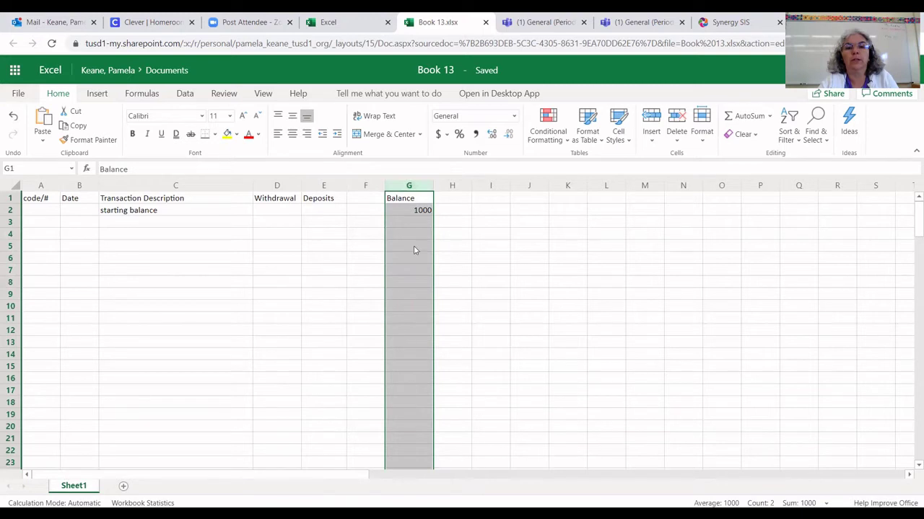
left_click(445, 136)
left_click(473, 149)
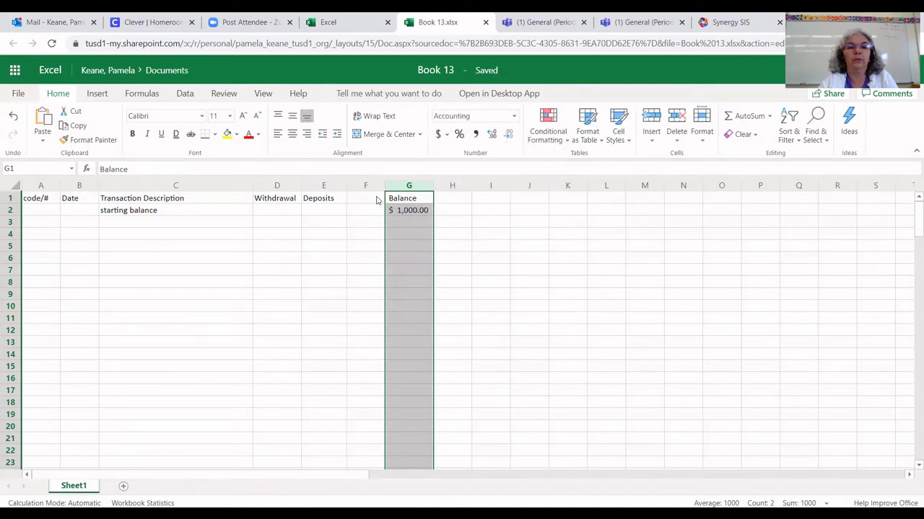
Apply the US dollar accounting format to the Deposits column E and the Withdrawal column D.
left_click(324, 187)
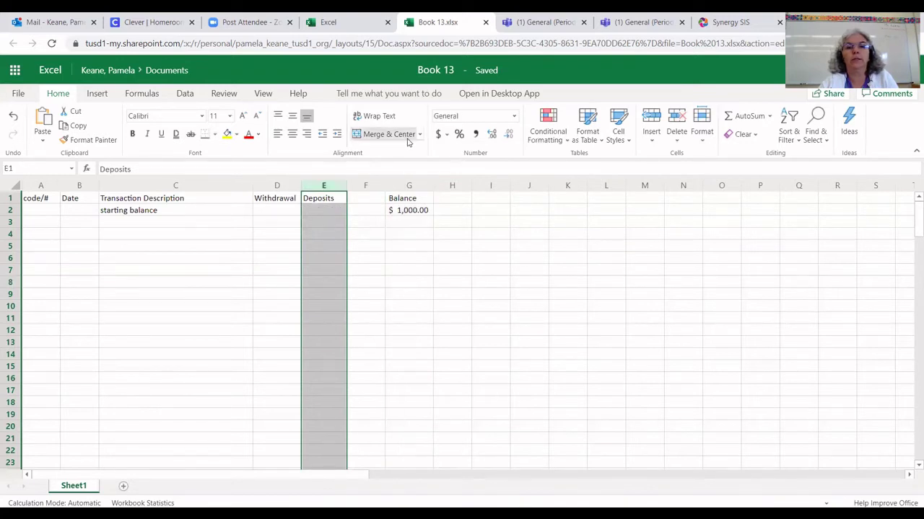
left_click(440, 136)
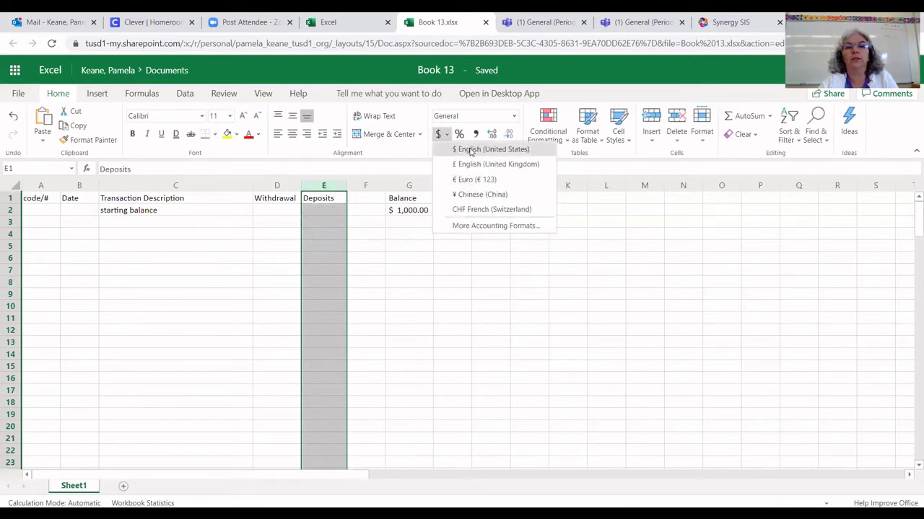
left_click(469, 149)
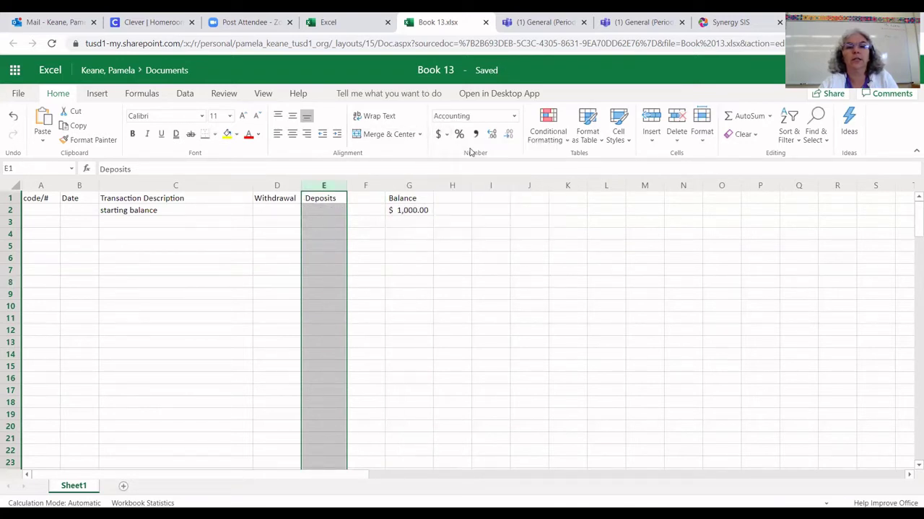
left_click(277, 189)
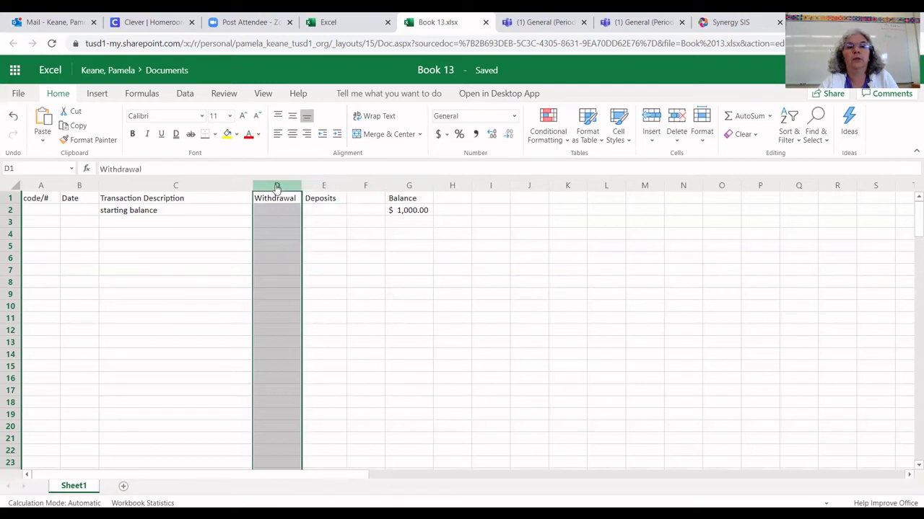
left_click(447, 135)
left_click(465, 150)
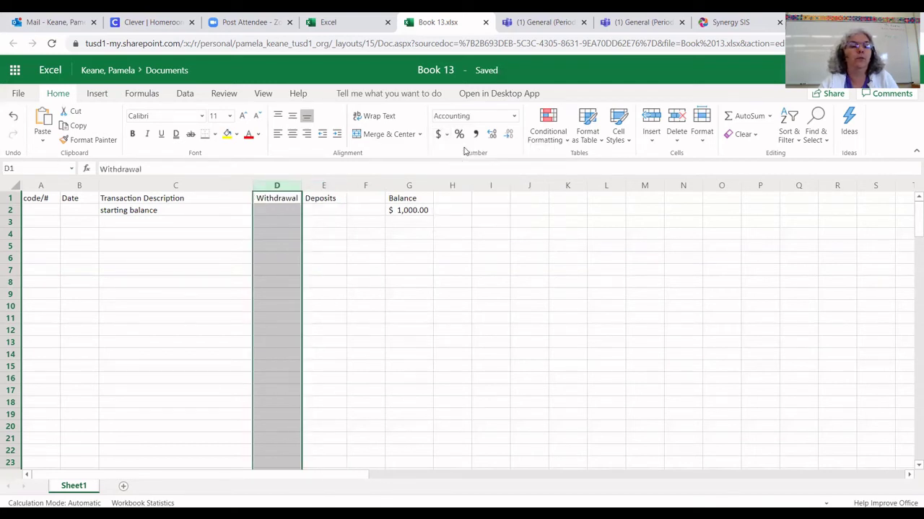
Apply the Long Date number format to the whole Date column B.
left_click(81, 186)
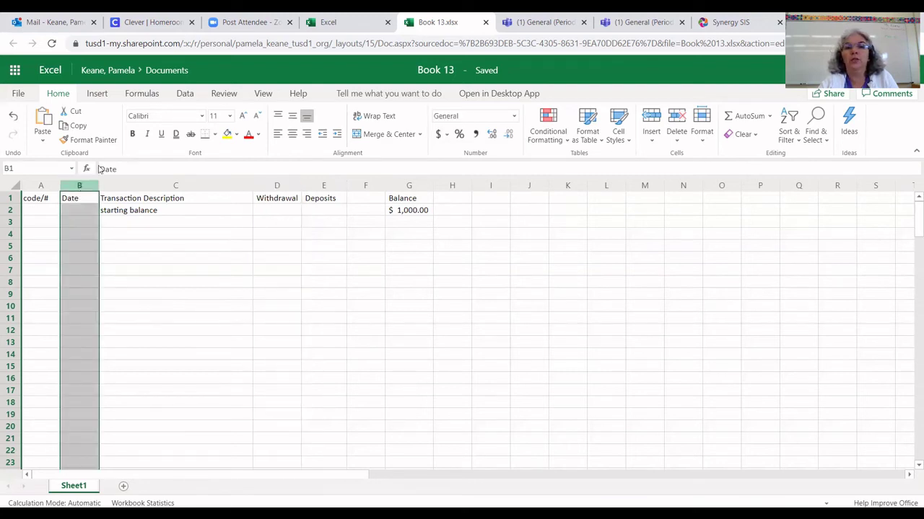
left_click(514, 118)
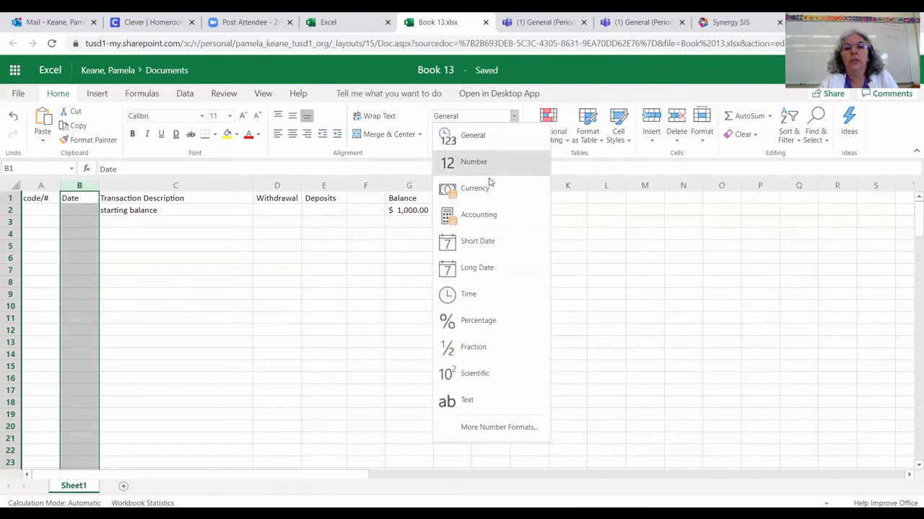
left_click(481, 268)
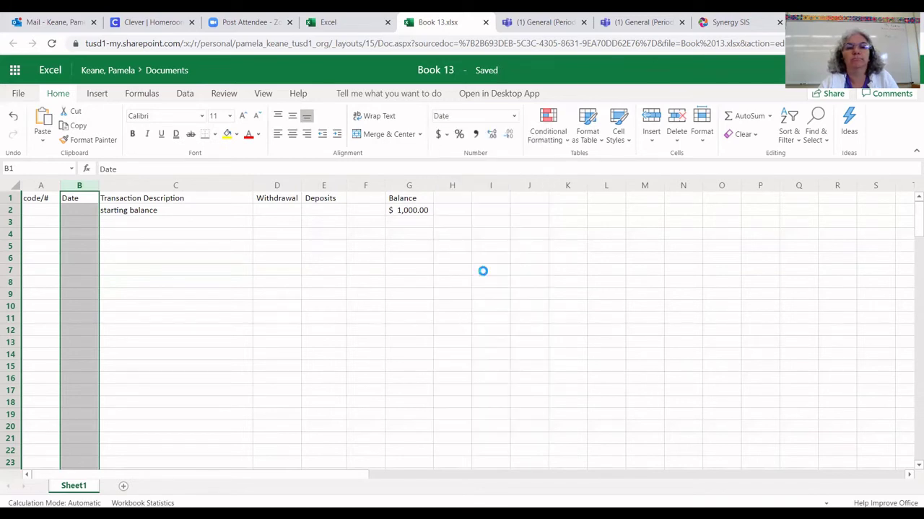
left_click(484, 274)
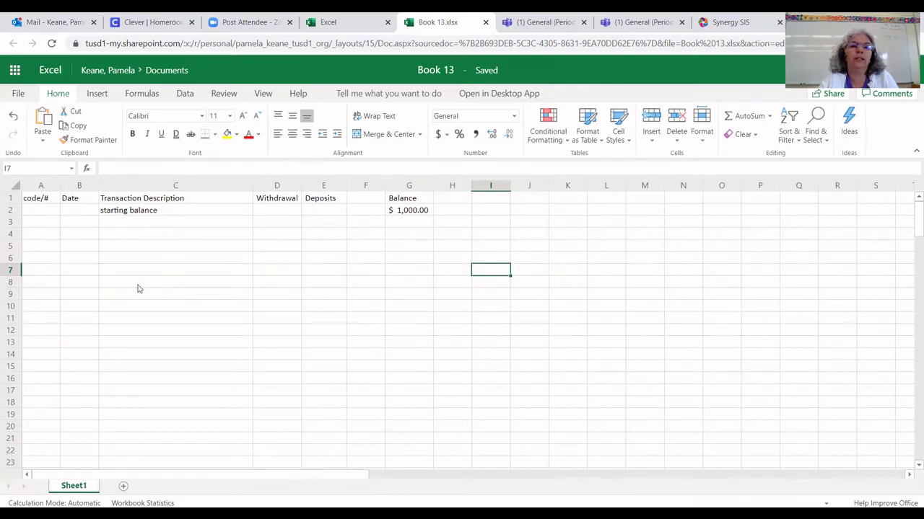
Start the first transaction in row 3 with code 512 in cell A3 and the date 8/24/20 in cell B3.
left_click(48, 227)
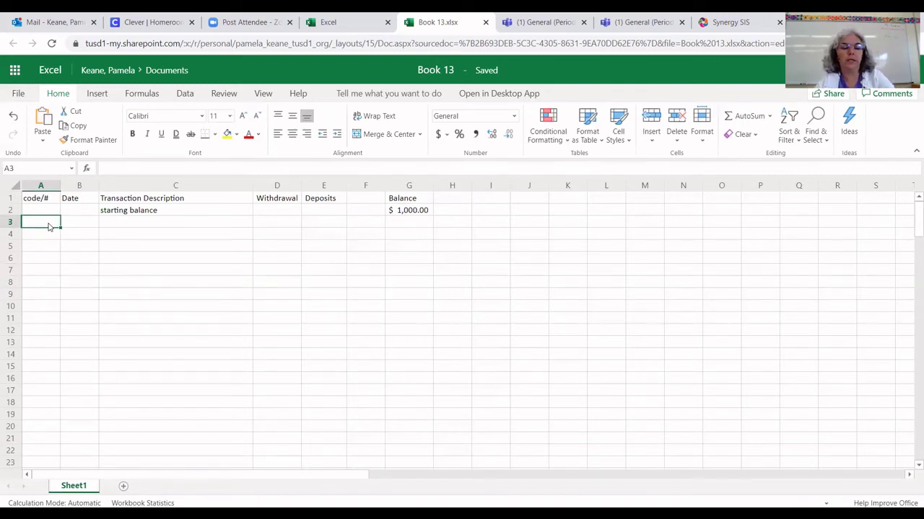
type("512")
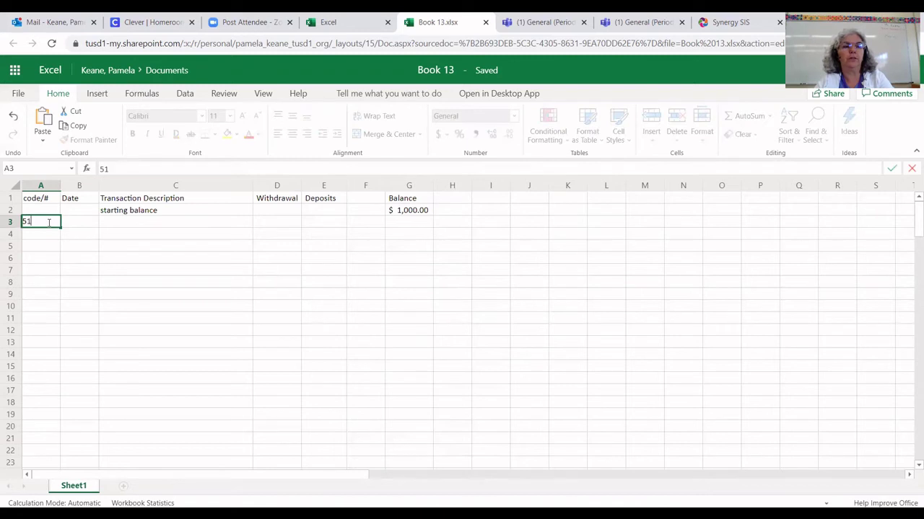
left_click(91, 226)
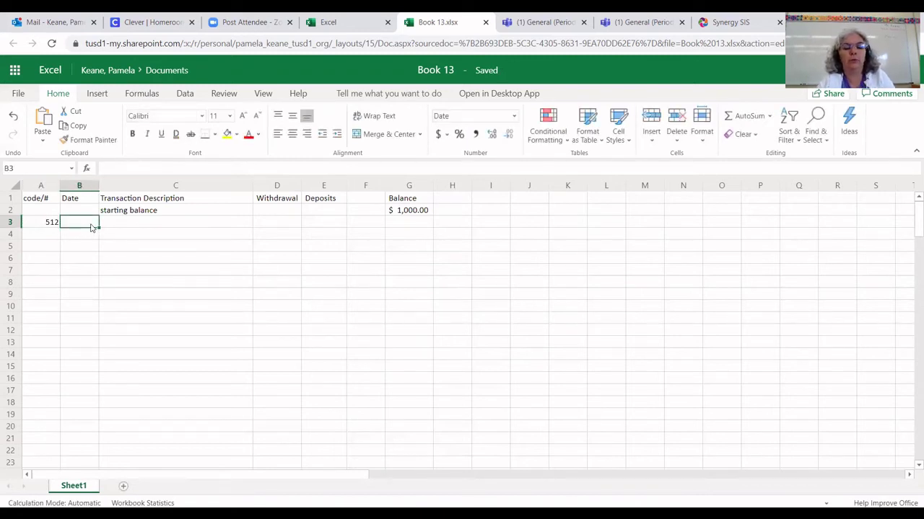
type("8/24")
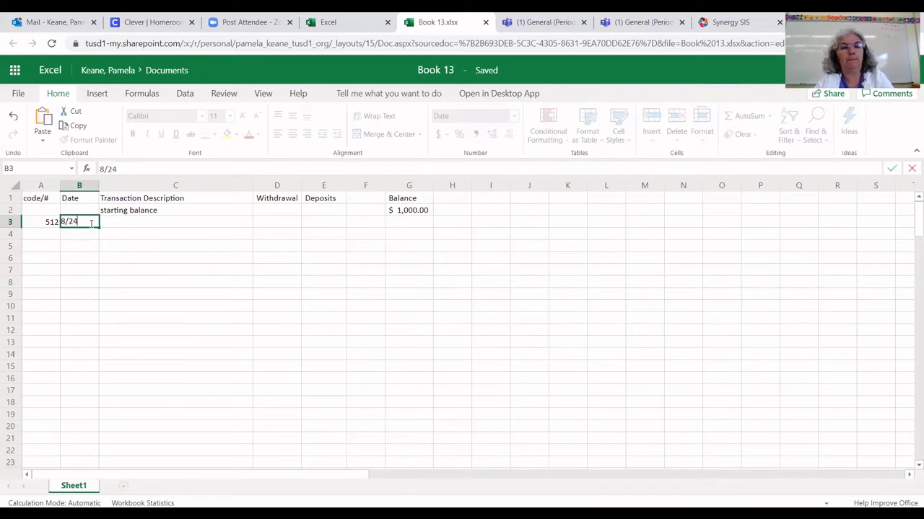
type("/20")
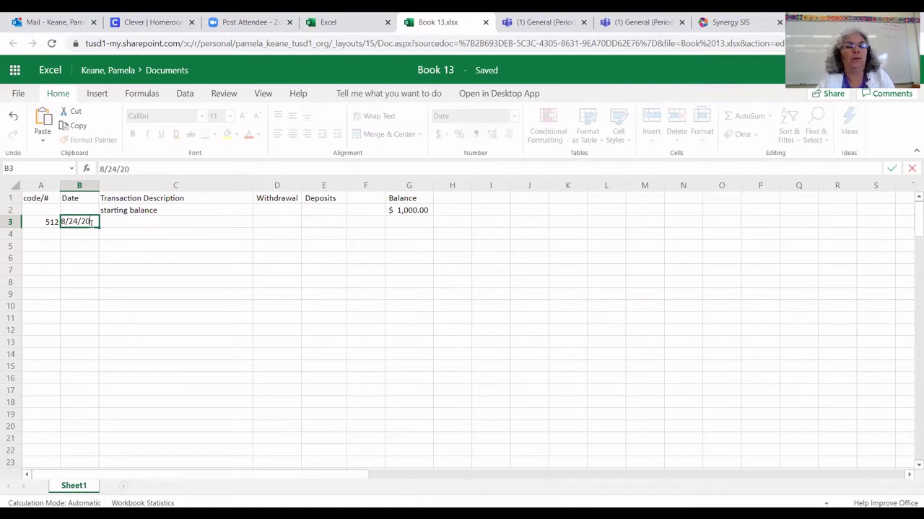
left_click(120, 228)
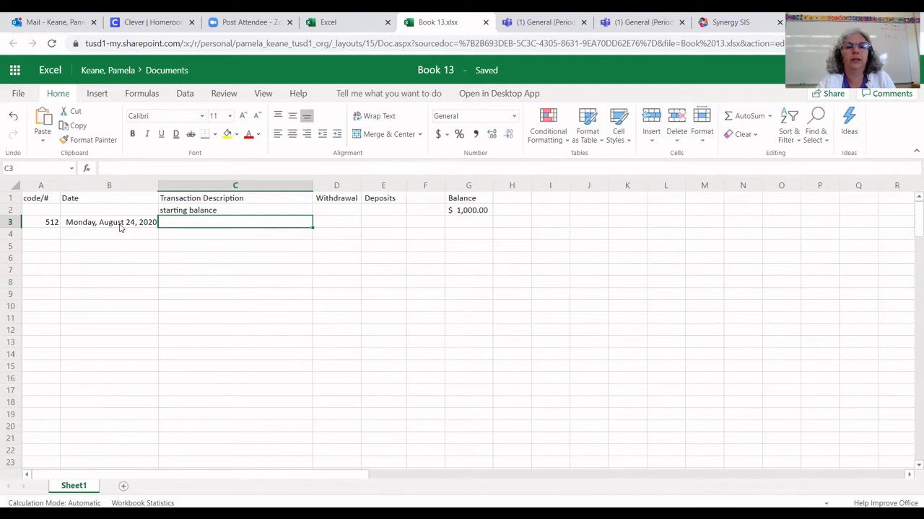
Change the Date column B to the Short Date format and narrow the column to fit the date.
left_click(122, 189)
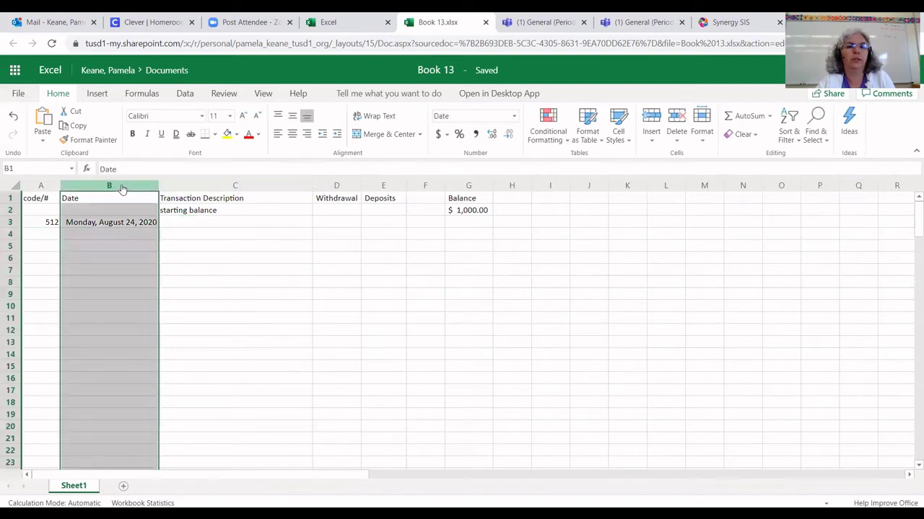
left_click(513, 117)
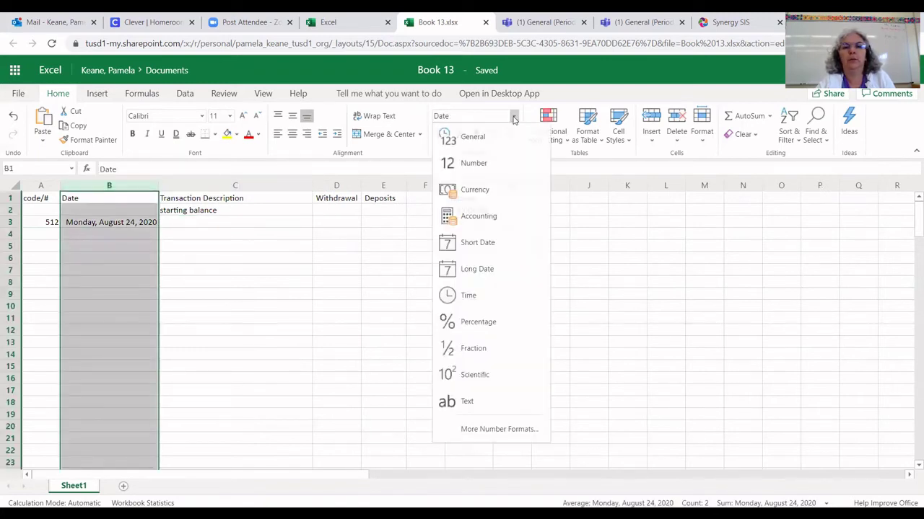
left_click(477, 243)
left_click(257, 344)
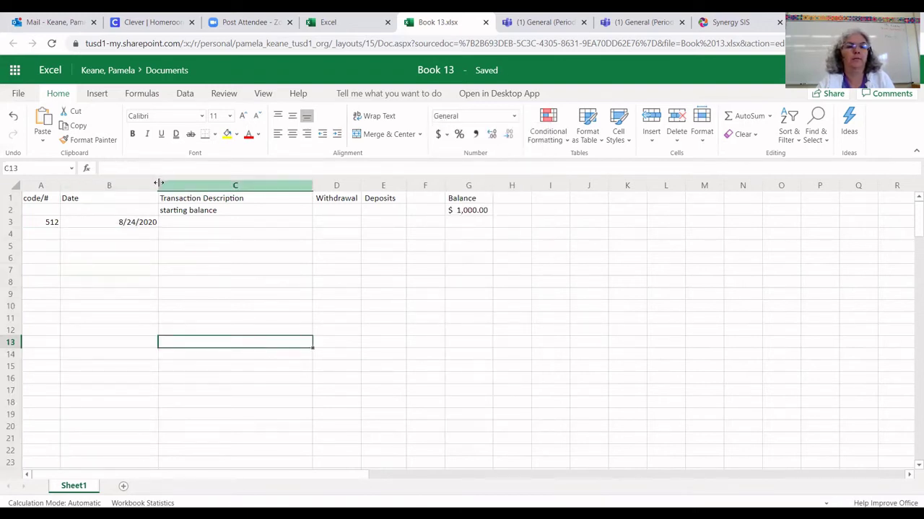
left_click_drag(159, 184, 108, 187)
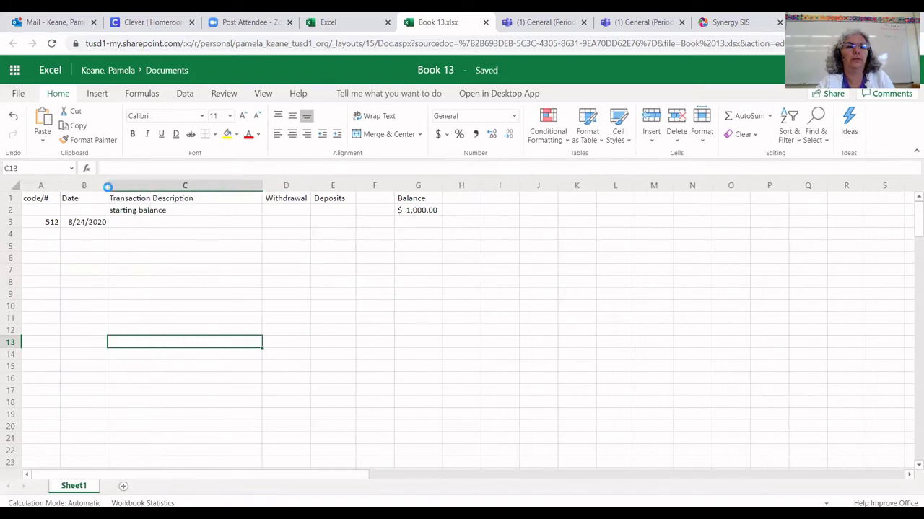
Complete the first transaction in row 3 with the description "nephew birthday" and a withdrawal of 20.
left_click(152, 225)
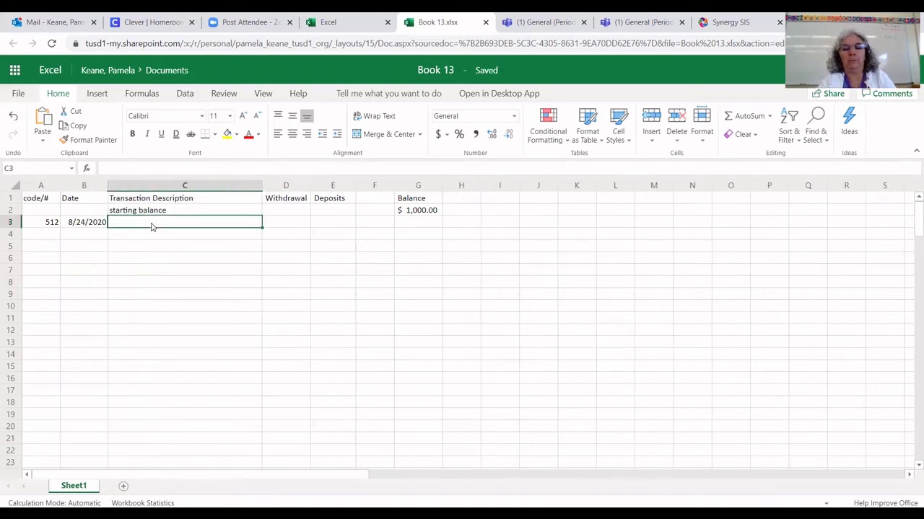
type("nephew")
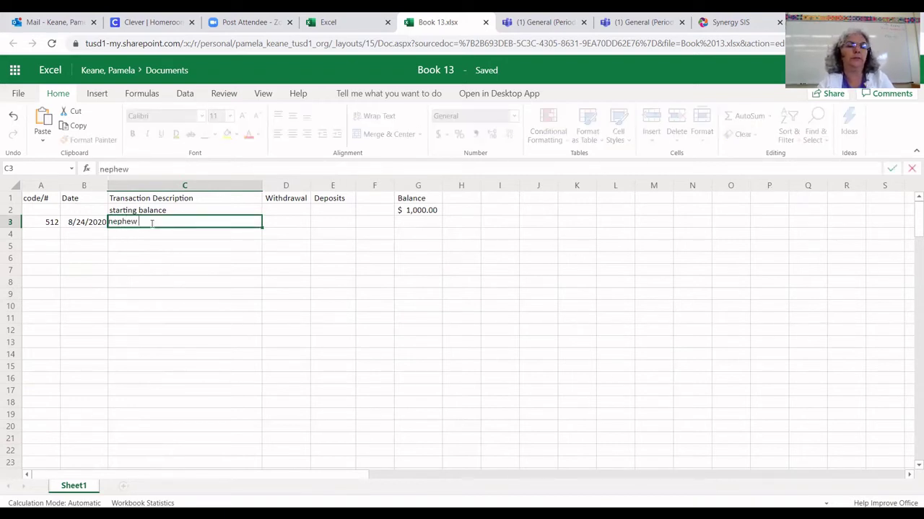
type(" birthday")
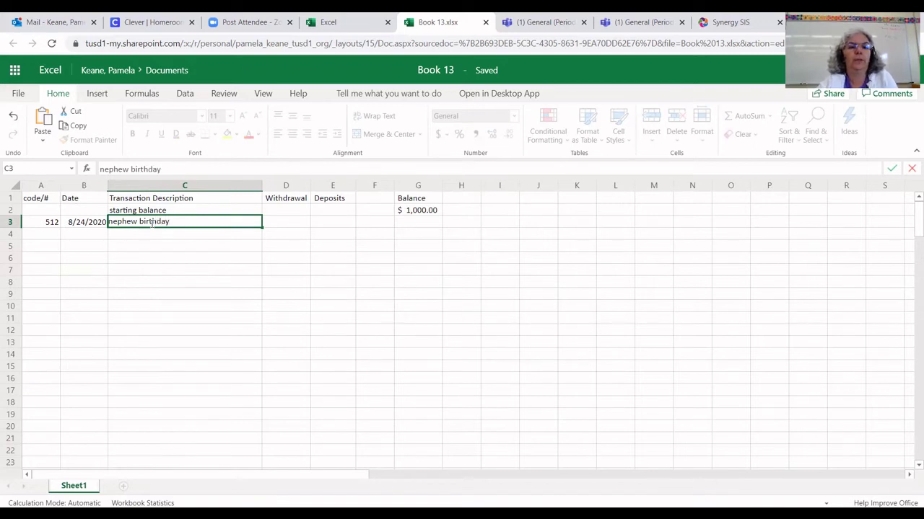
left_click(283, 228)
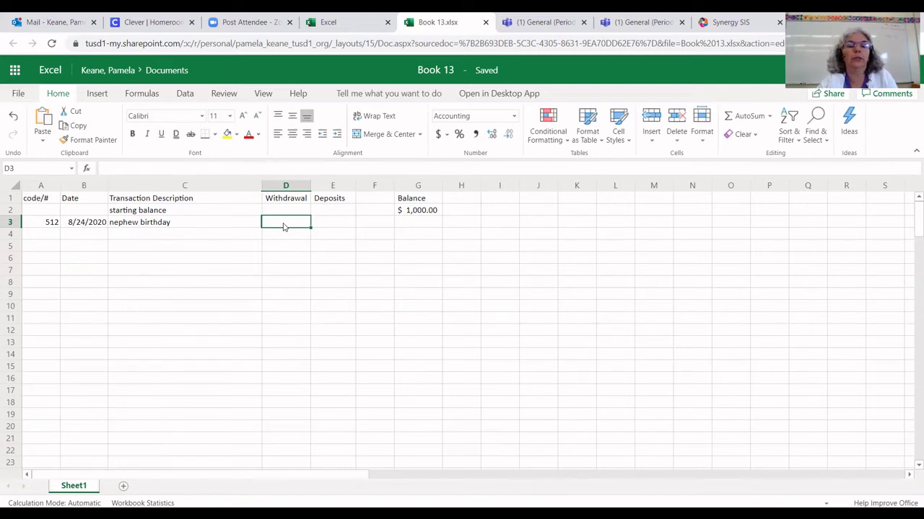
type("20")
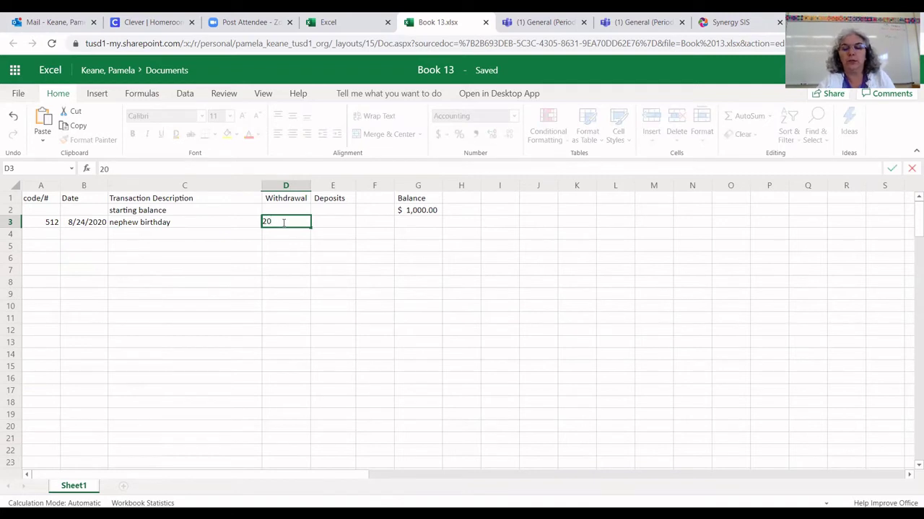
key("Return")
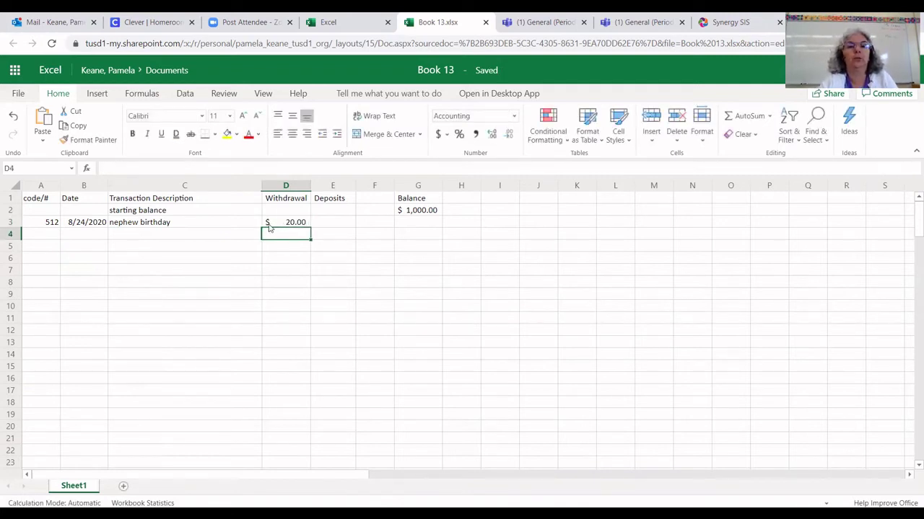
Enter the running balance formula =G2-D3+E3 in Balance cell G3.
left_click(427, 225)
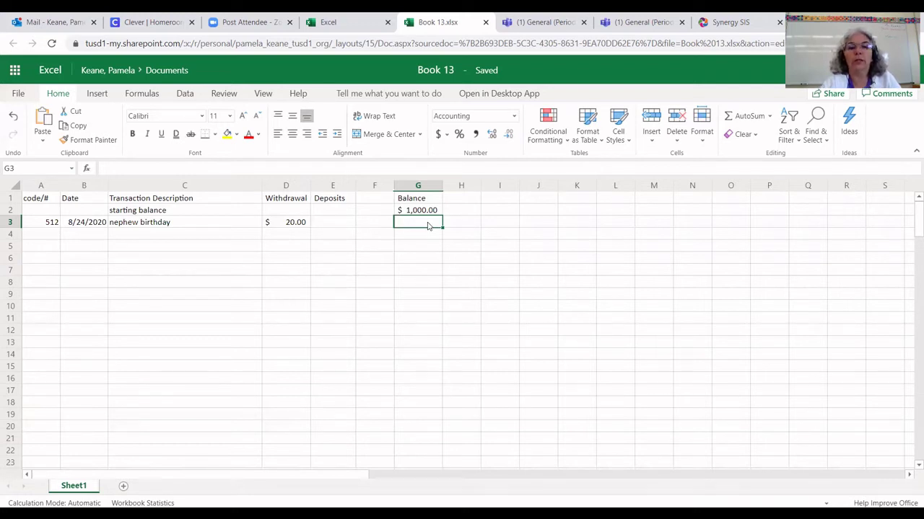
type("=")
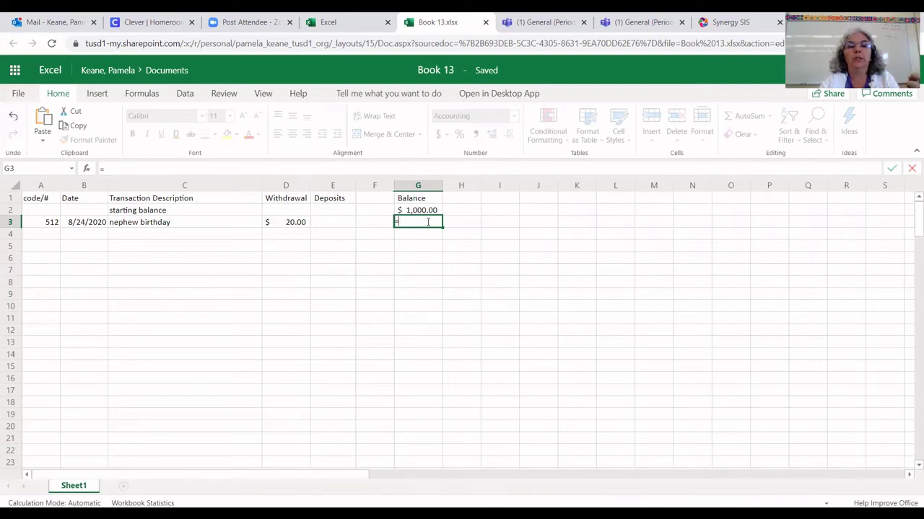
left_click(418, 212)
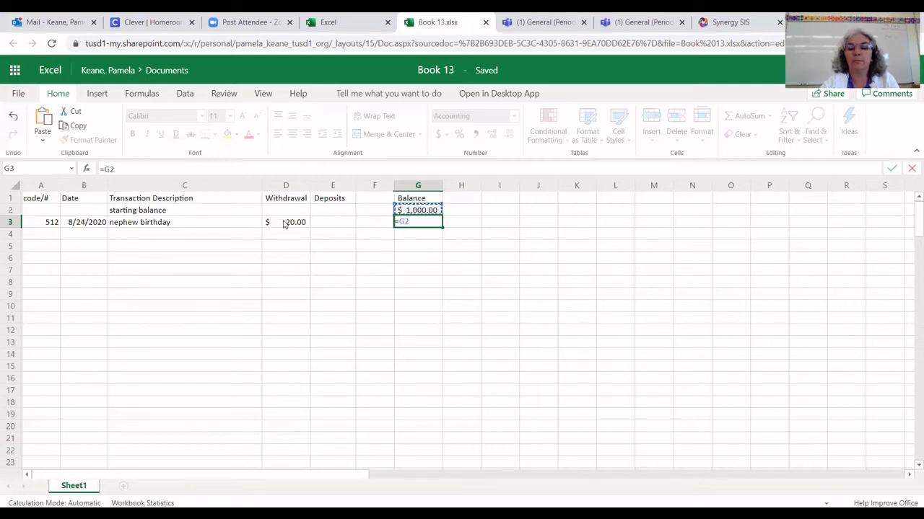
type("-")
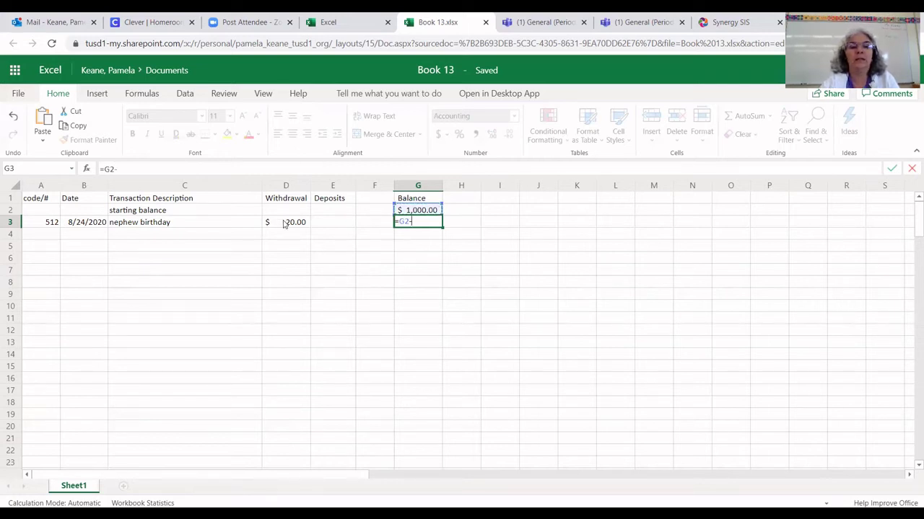
left_click(280, 224)
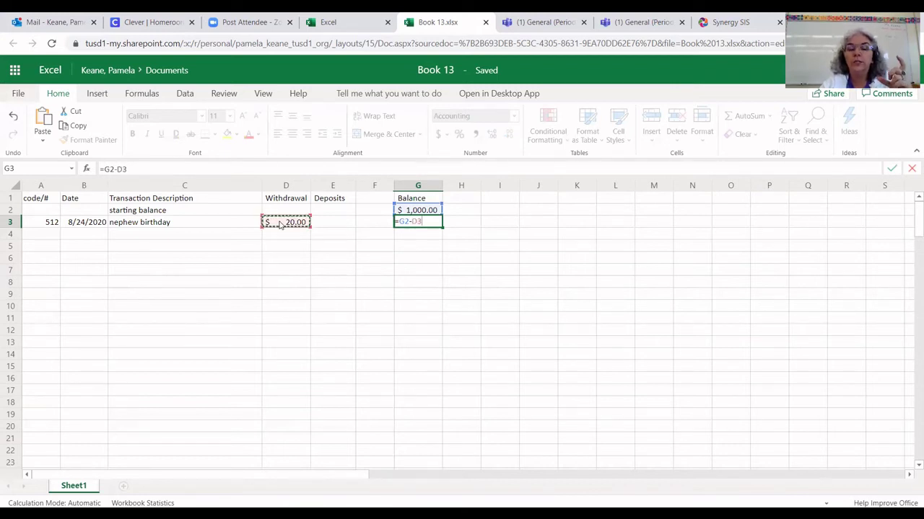
type("+")
left_click(323, 225)
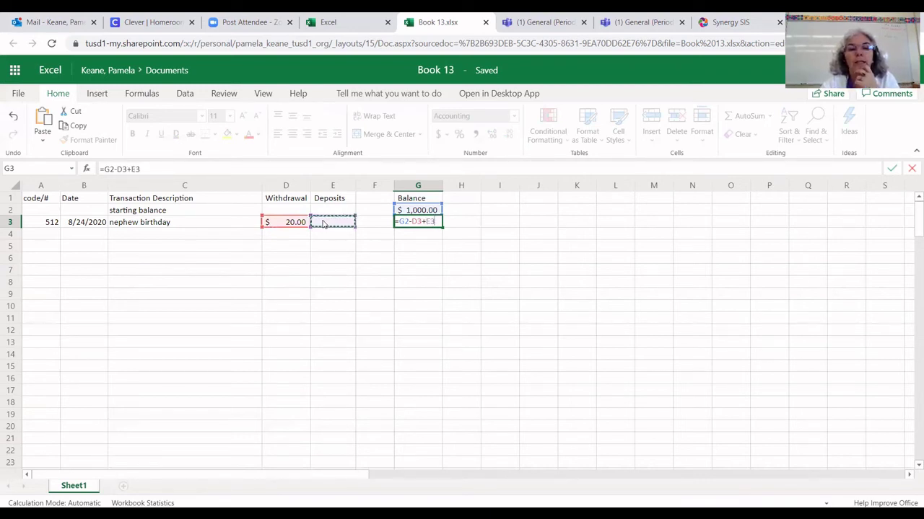
key("Return")
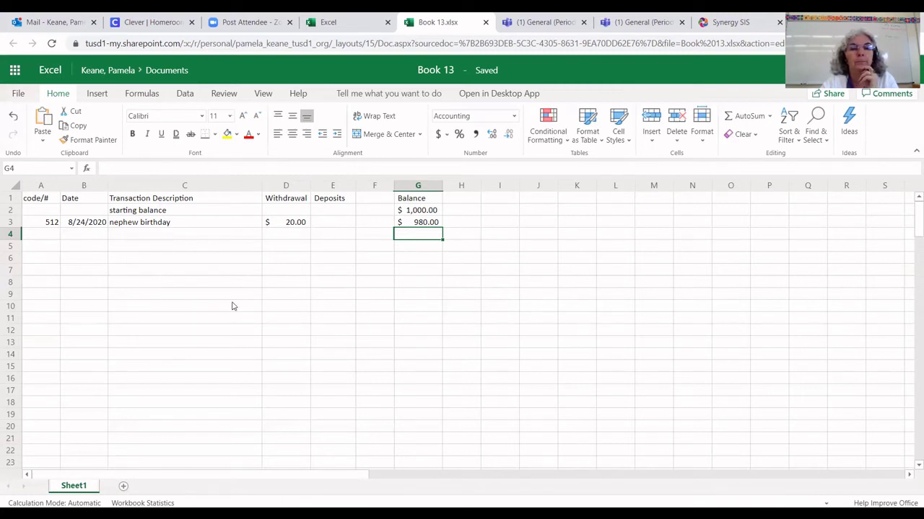
Add the second transaction in row 4 with code ATM, date 8/24/20, description "cash" and a withdrawal of 40.
left_click(51, 235)
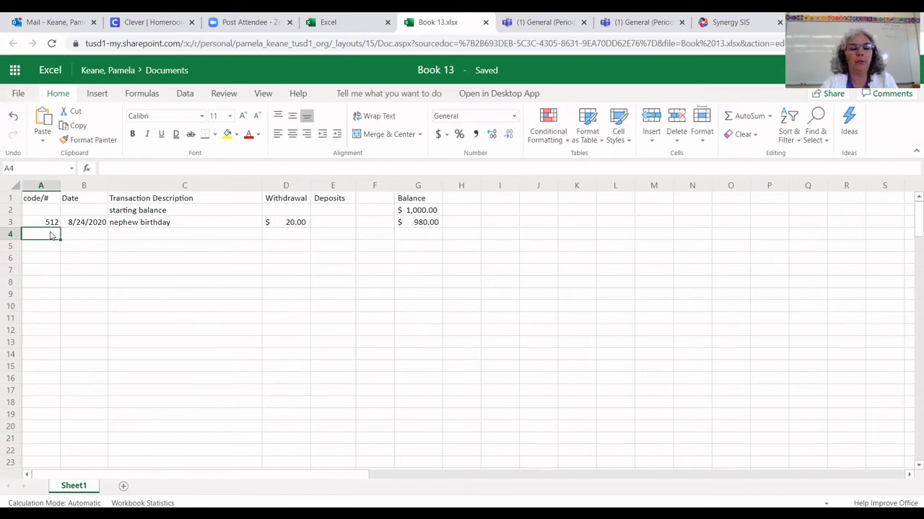
type("ATM")
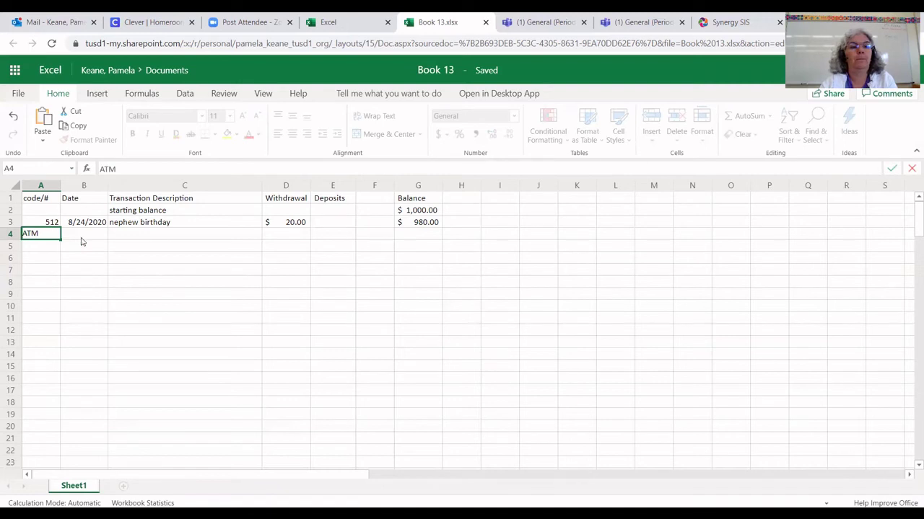
left_click(86, 236)
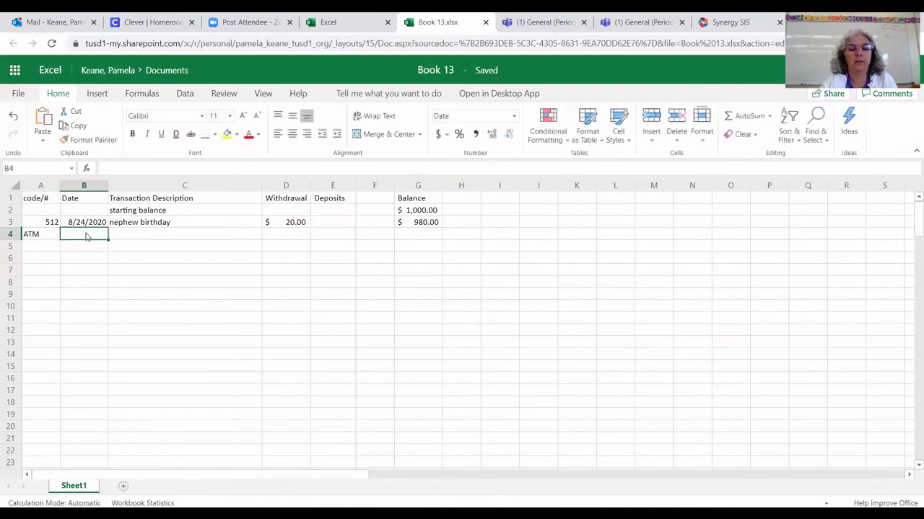
type("8/24/20")
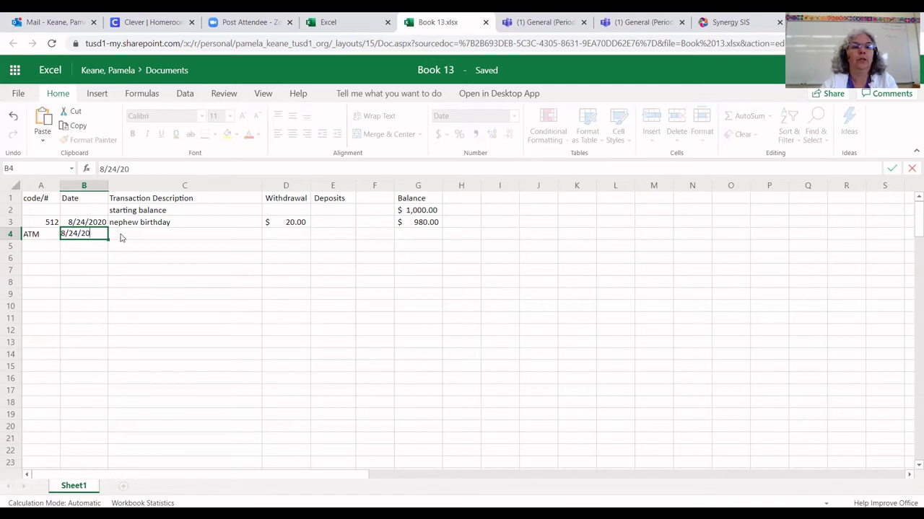
left_click(119, 238)
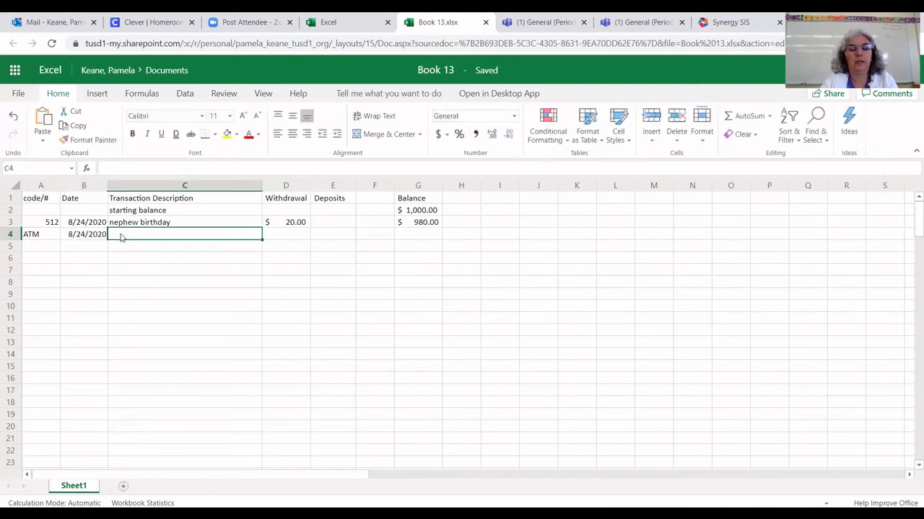
type("cash")
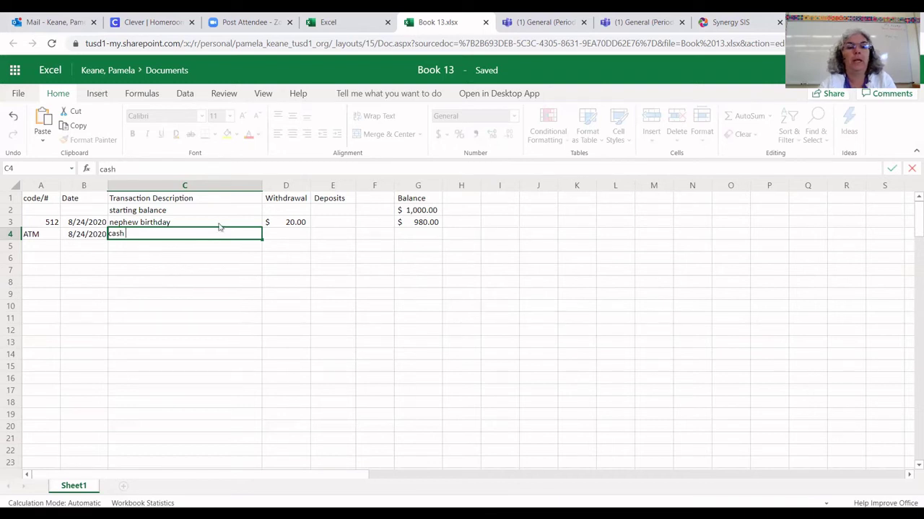
left_click(288, 238)
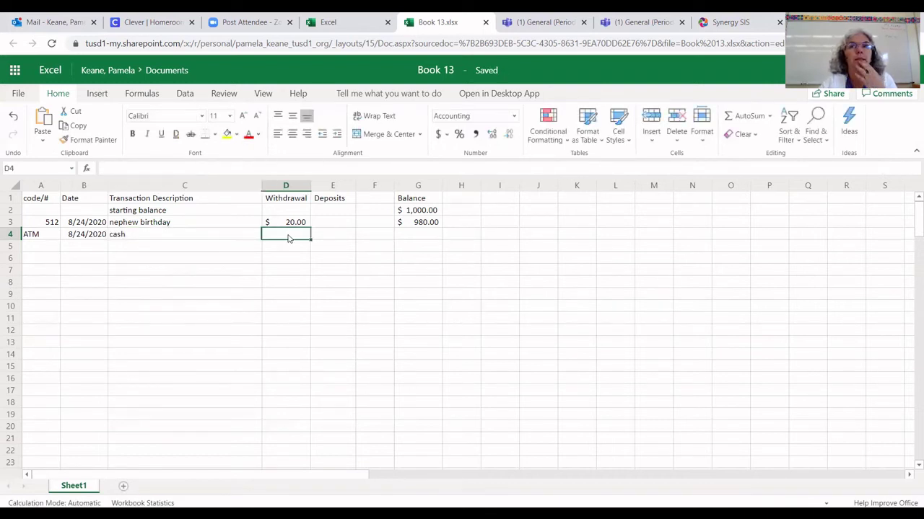
type("40")
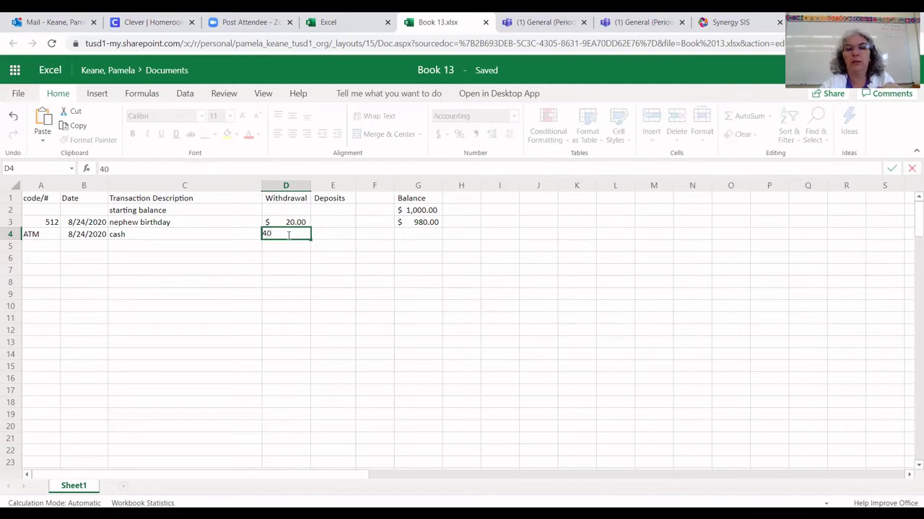
key("Tab")
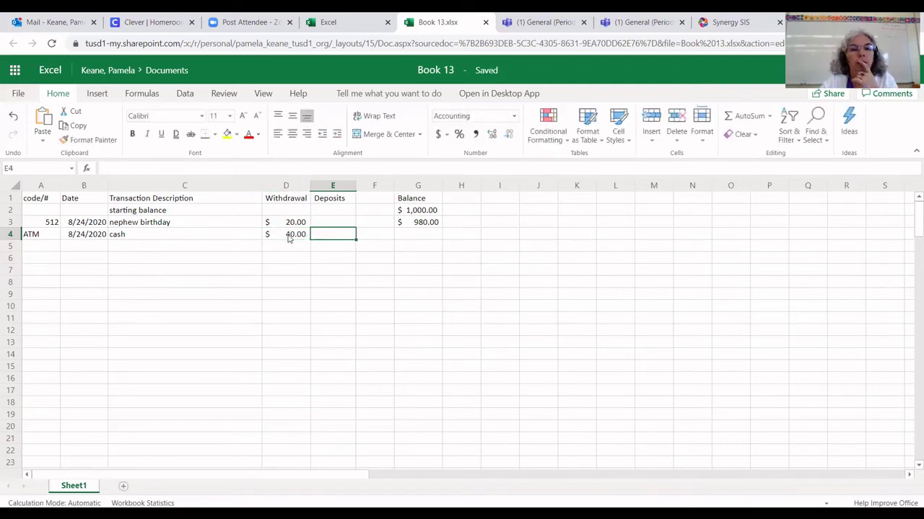
Enter the running balance formula =G3-D4+E4 in Balance cell G4.
left_click(417, 239)
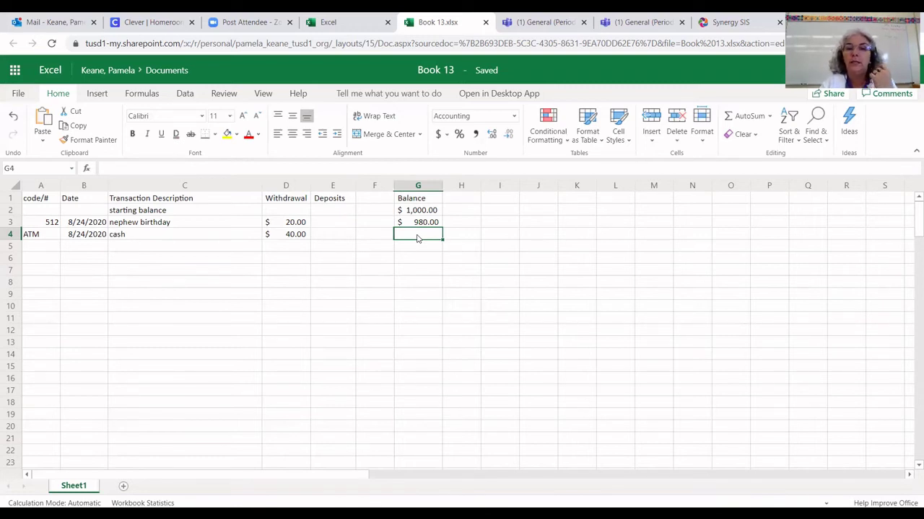
type("=")
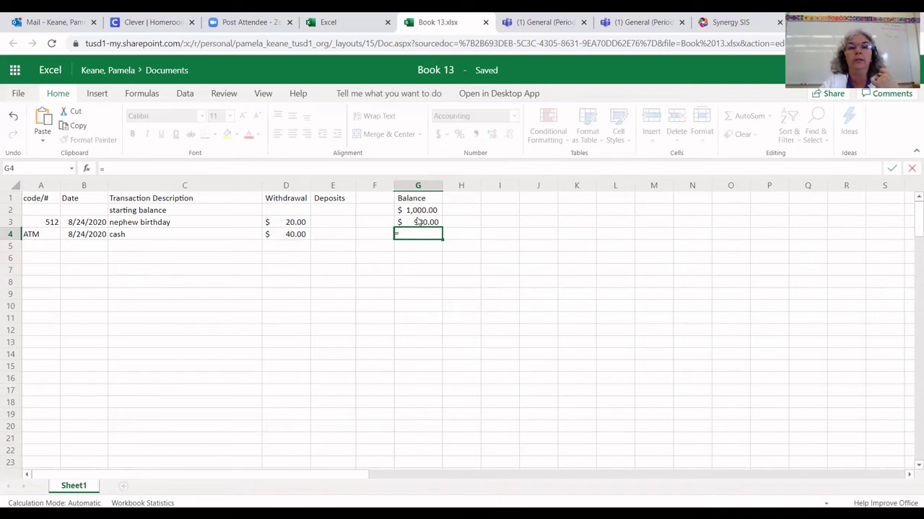
left_click(419, 223)
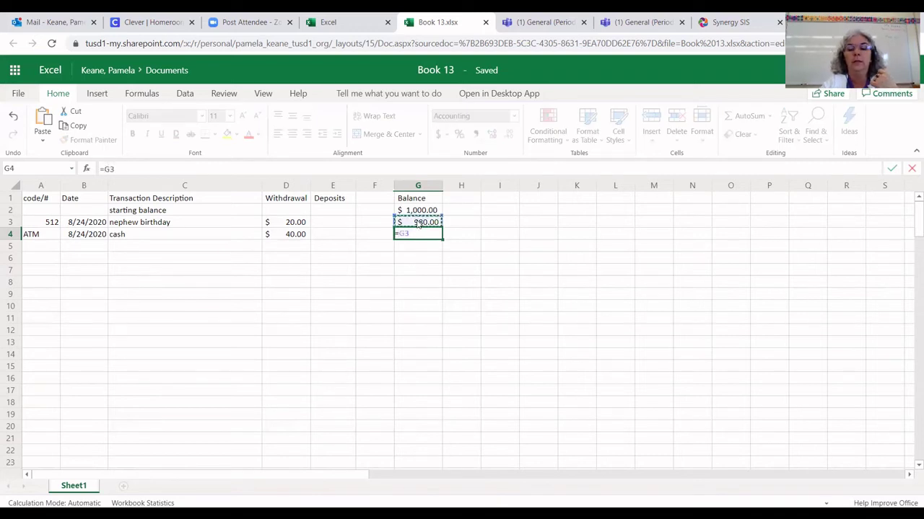
type("-")
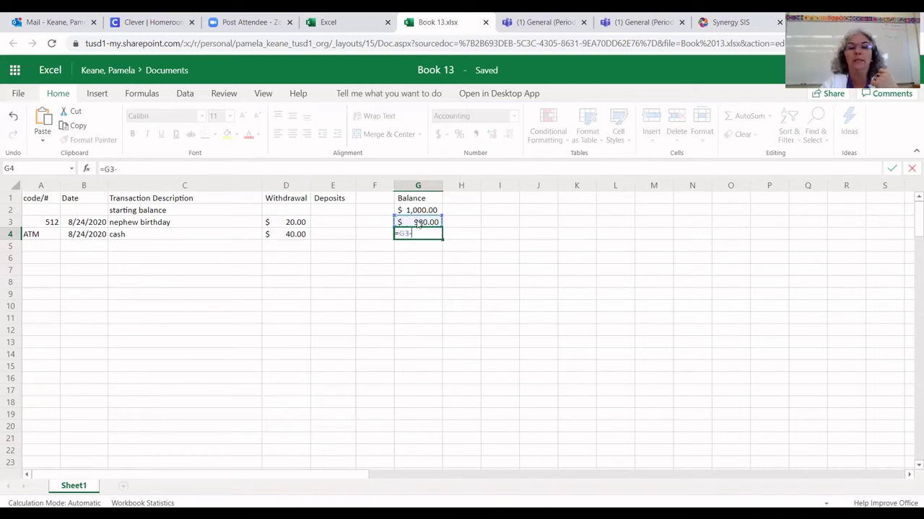
left_click(289, 239)
type("+")
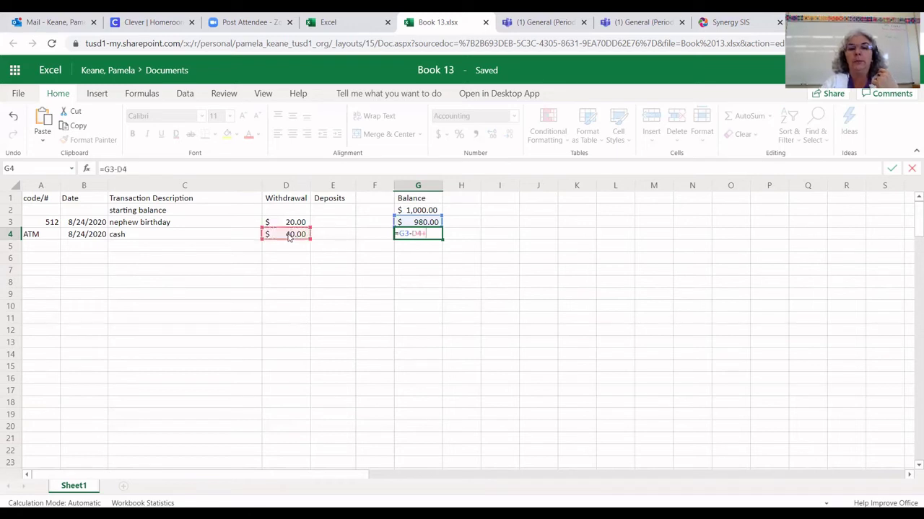
left_click(342, 238)
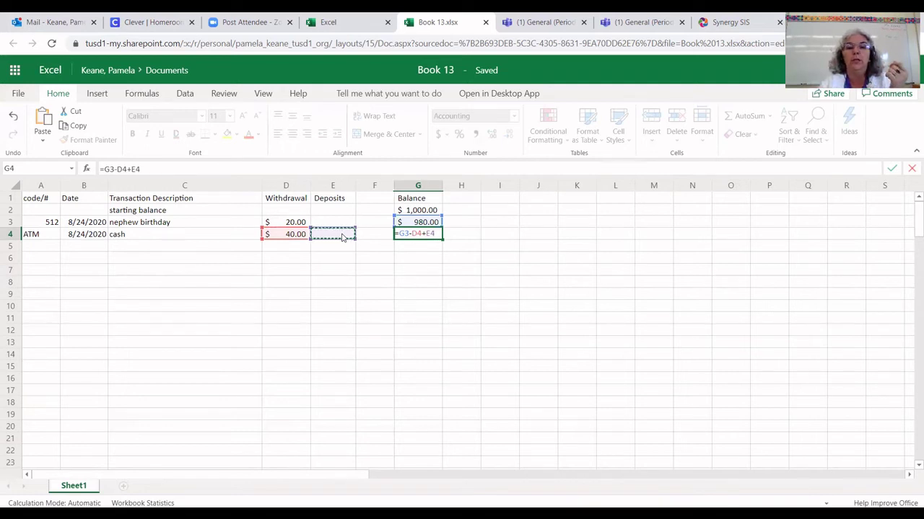
key("Return")
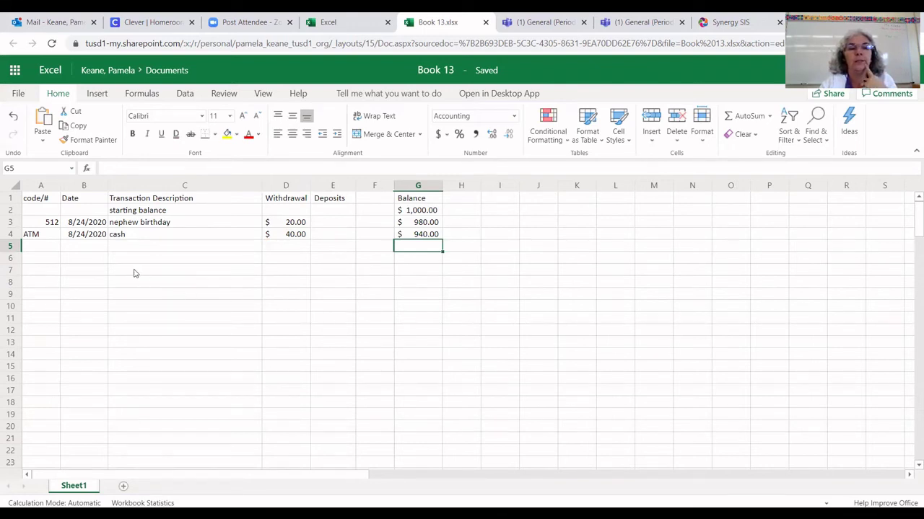
Add the third transaction in row 5 with code Dep, date 8/25/20, description "paycheck" and a deposit of 500.
left_click(43, 247)
type("Dep")
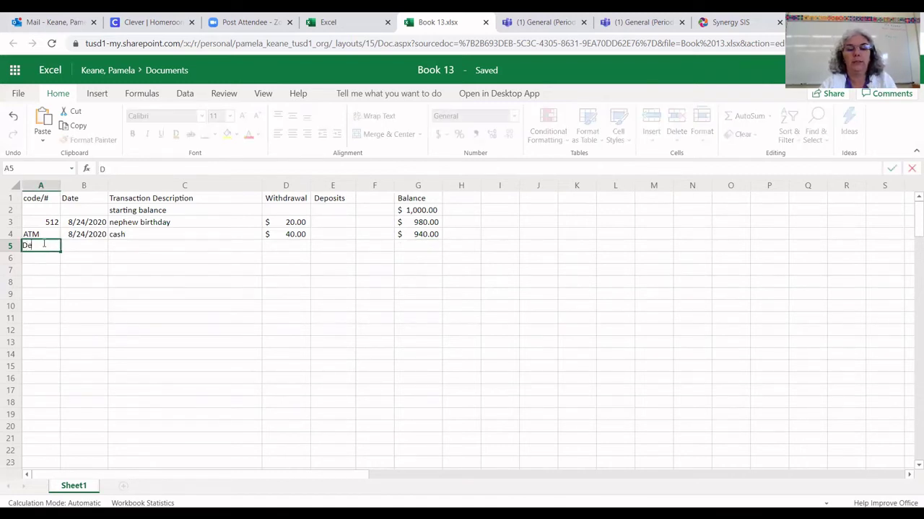
left_click(73, 247)
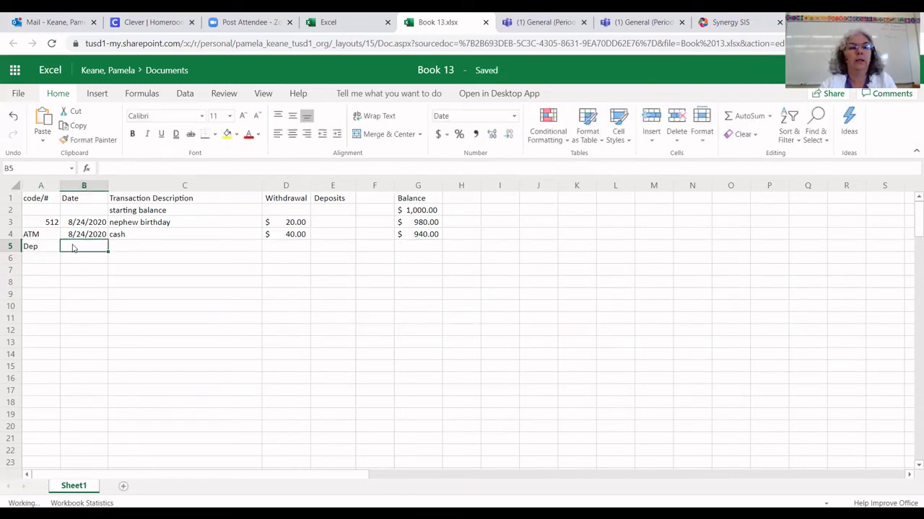
type("8")
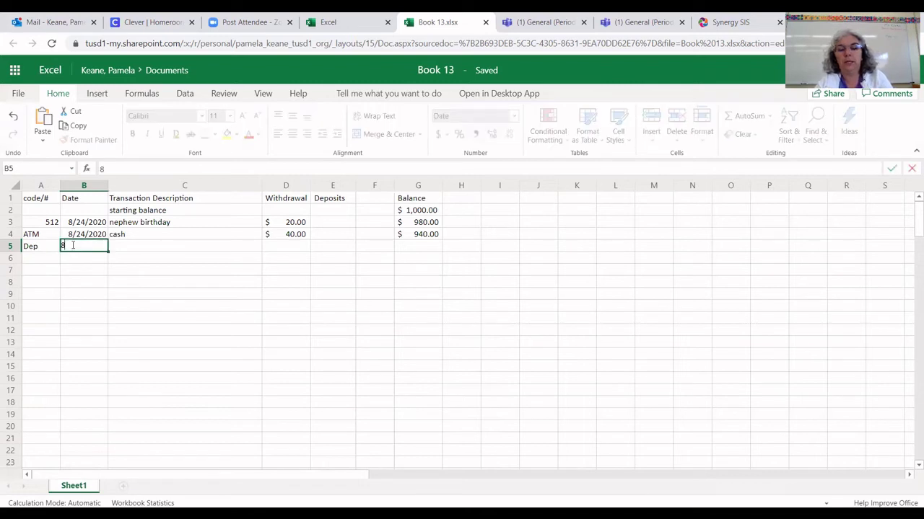
type("/25/20")
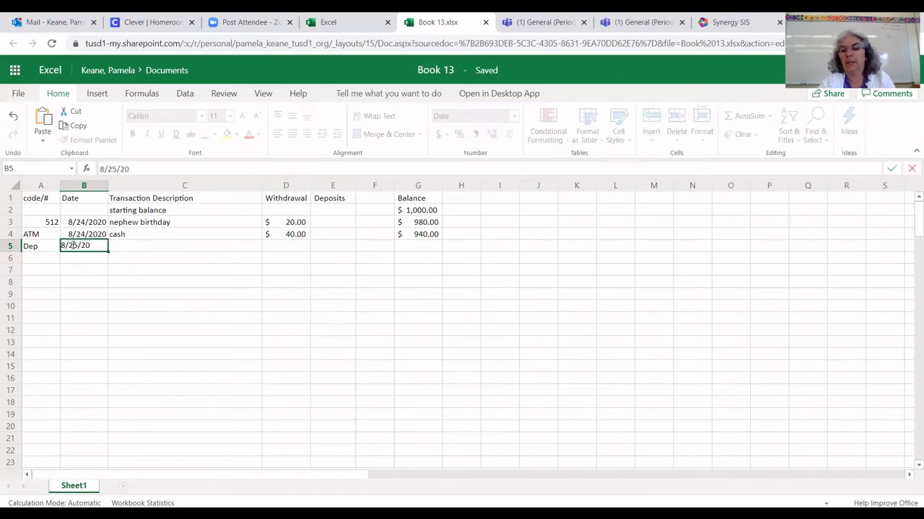
key("Tab")
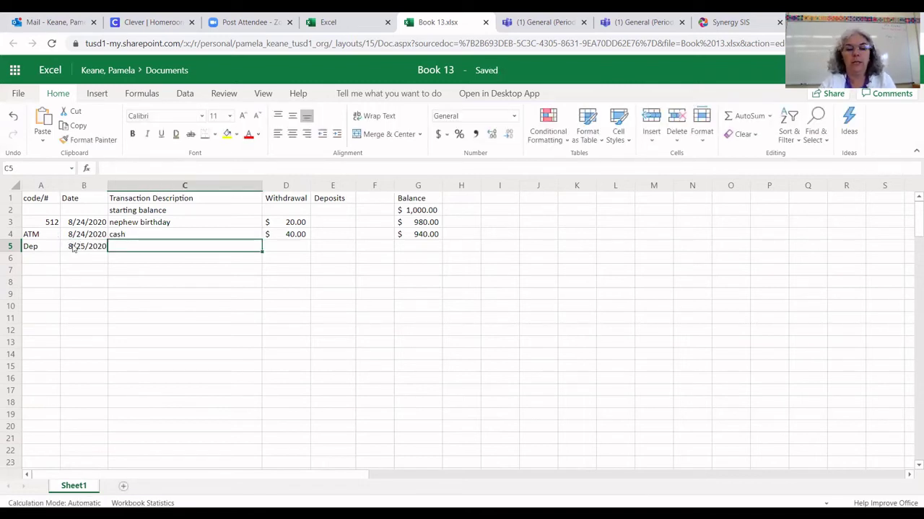
type("paycheck")
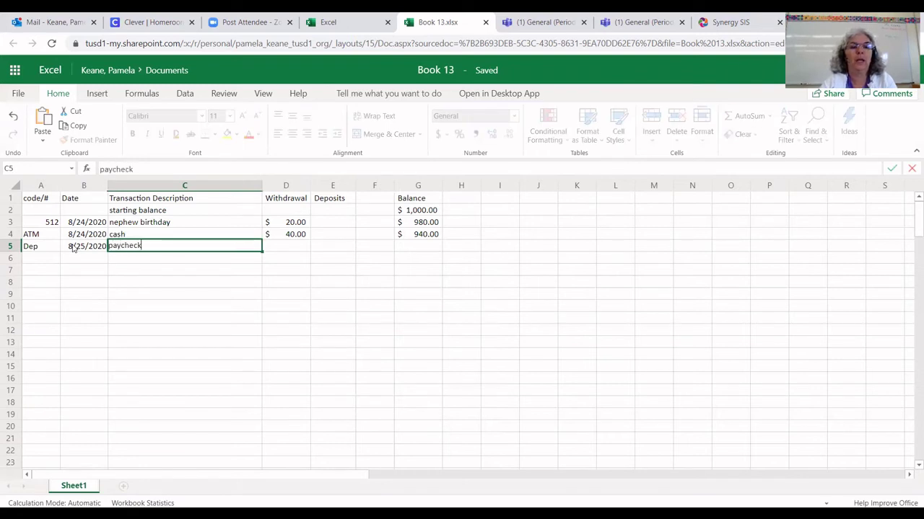
left_click(321, 251)
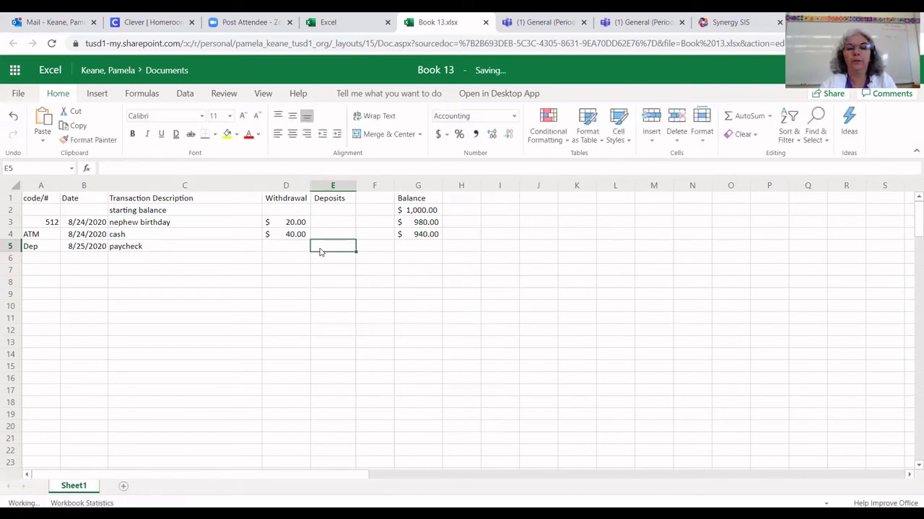
type("500")
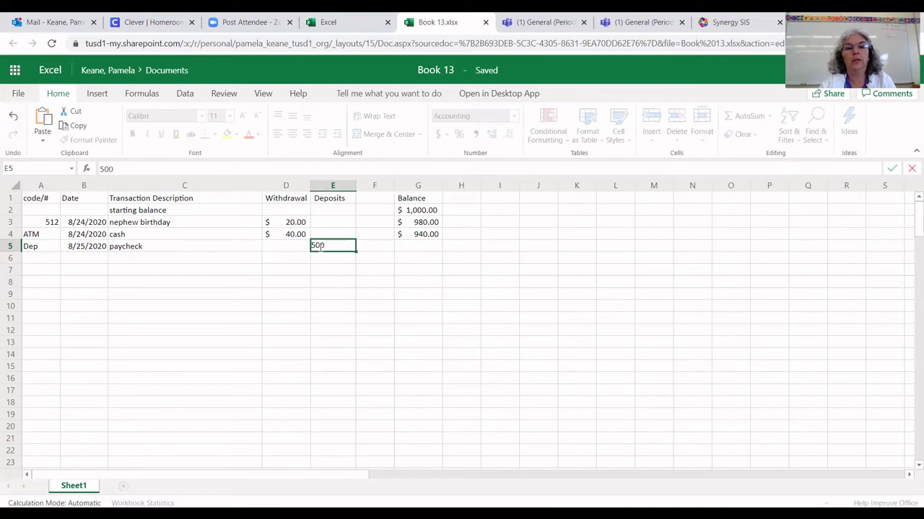
key("Return")
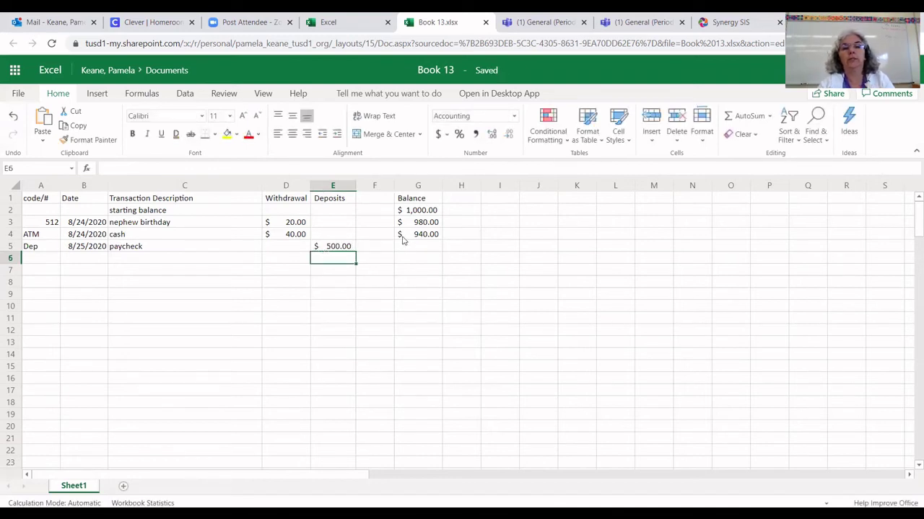
Enter the running balance formula =G4-D5+E5 in Balance cell G5.
left_click(412, 248)
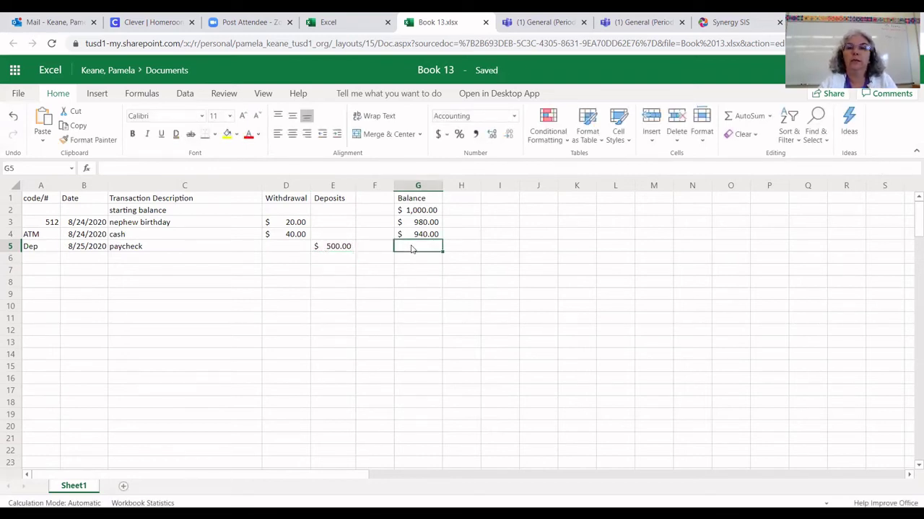
type("=")
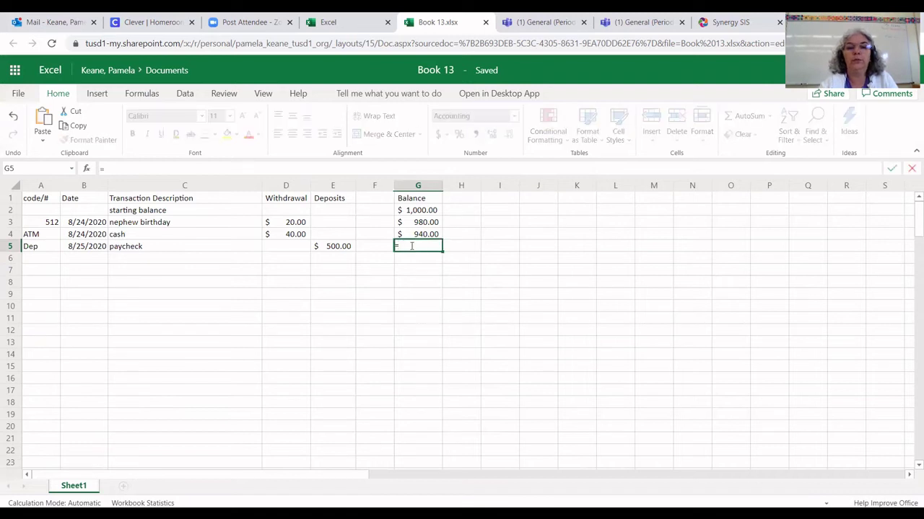
left_click(414, 237)
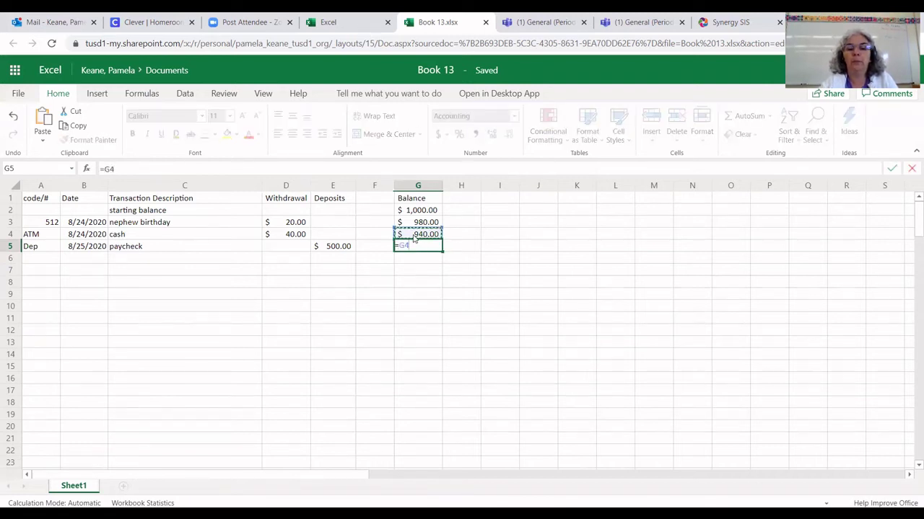
type("-")
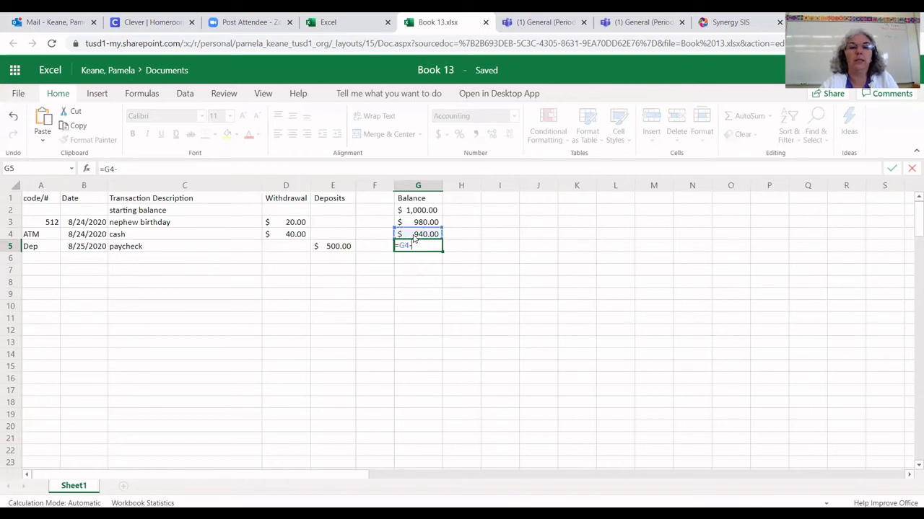
left_click(292, 249)
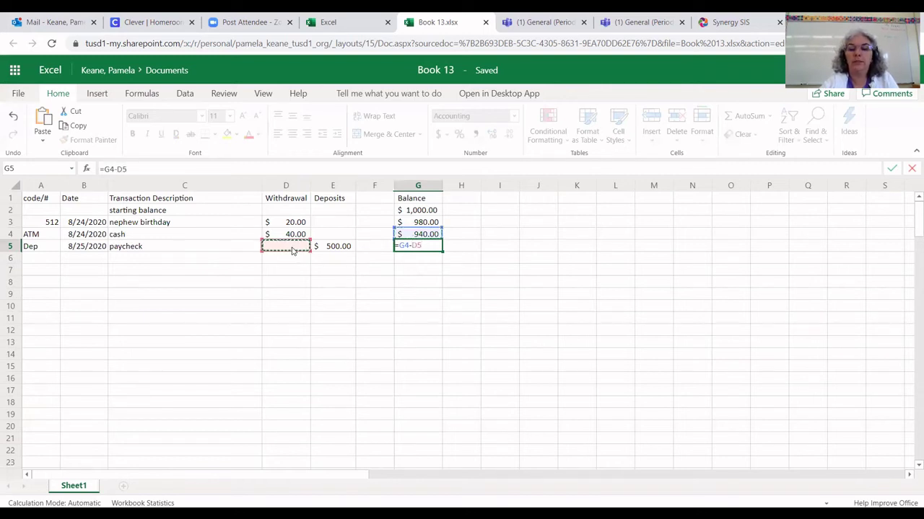
type("+")
left_click(324, 249)
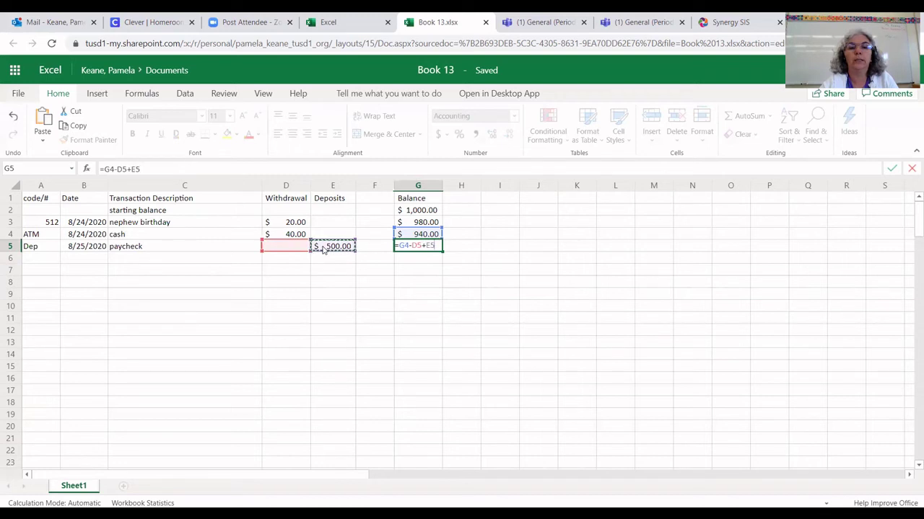
key("Return")
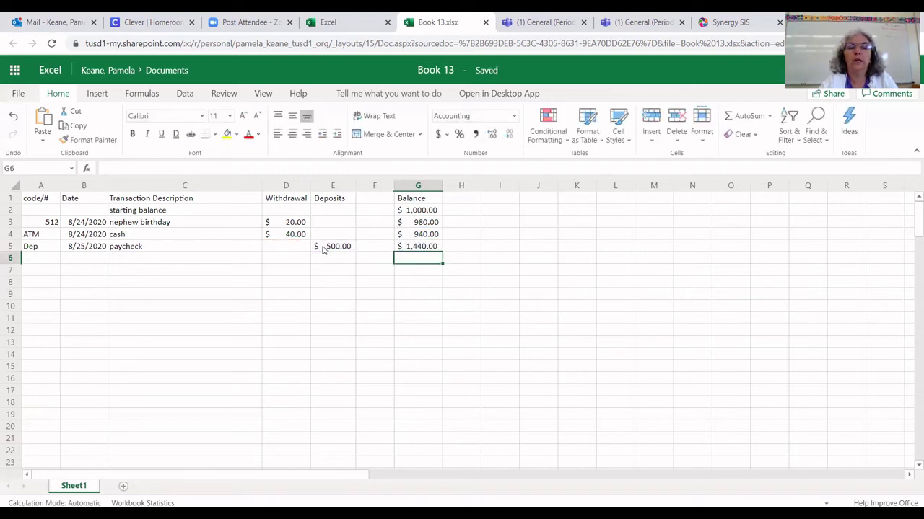
Compare the running balance formulas in Balance cells G3, G4 and G5.
left_click(410, 226)
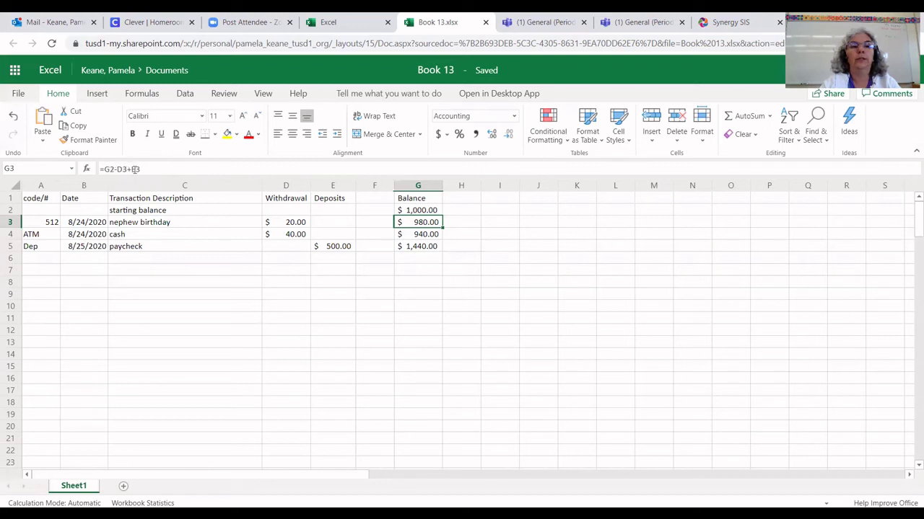
left_click(409, 238)
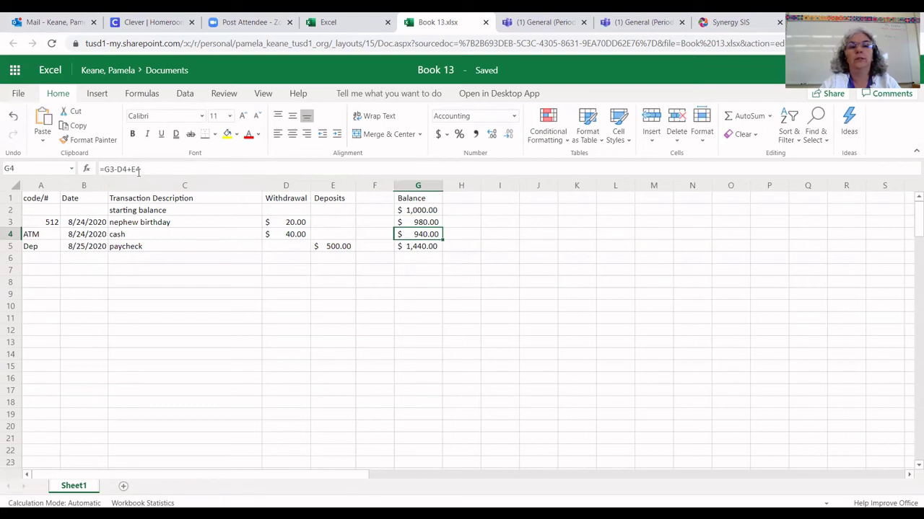
left_click(404, 247)
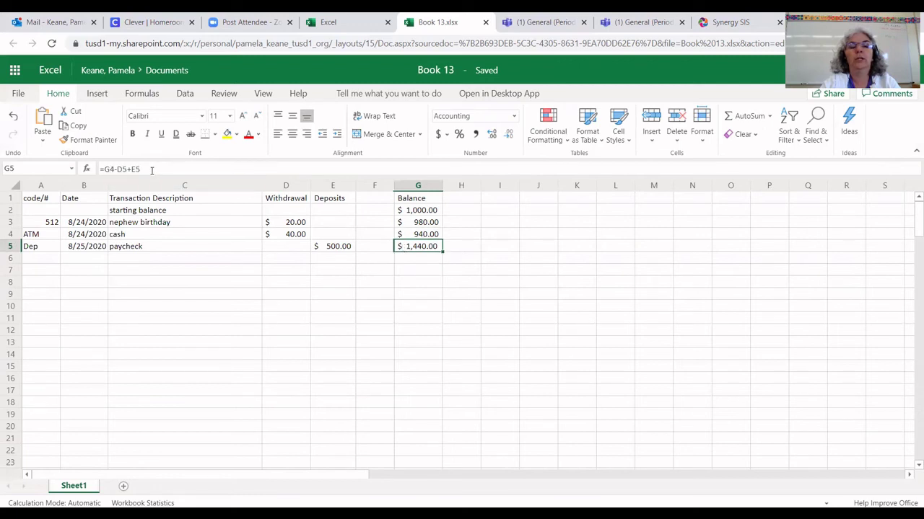
left_click(407, 235)
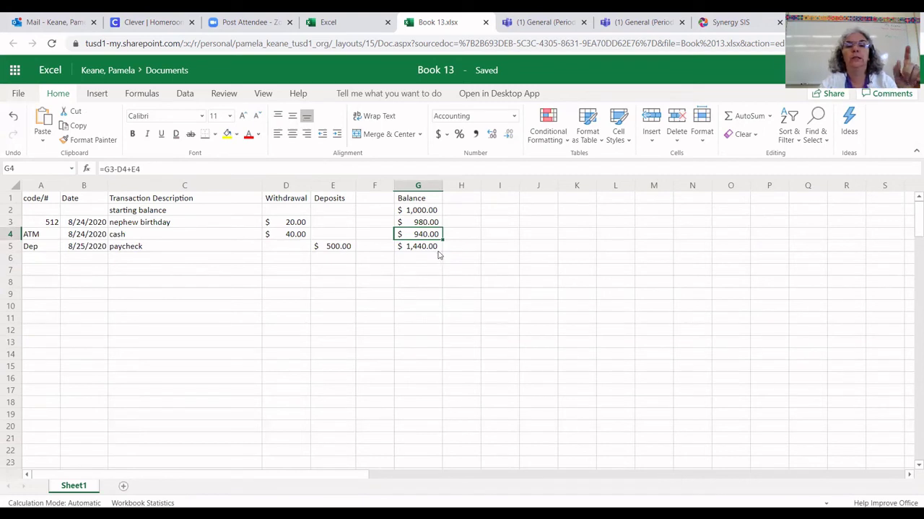
Add the fourth transaction in row 6 with check number 513, date 8/25/20, description "TEP" and a withdrawal of 220.
left_click(43, 261)
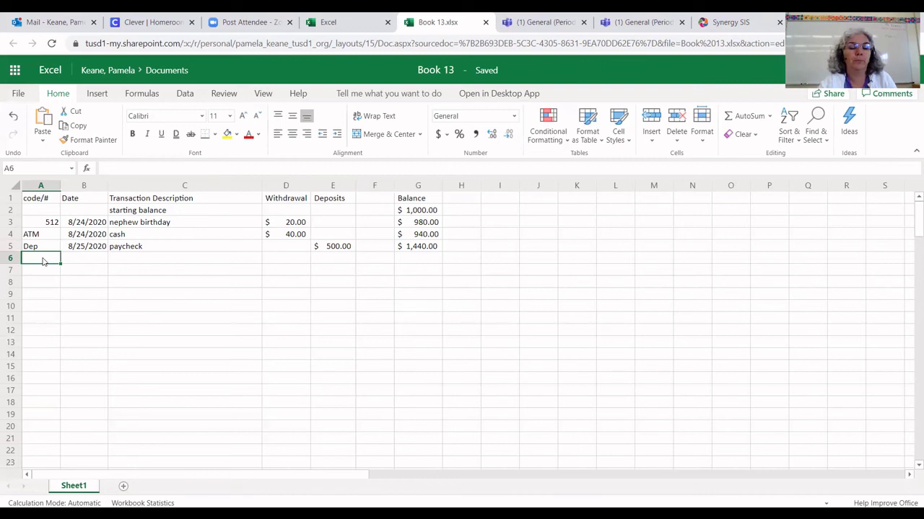
type("513")
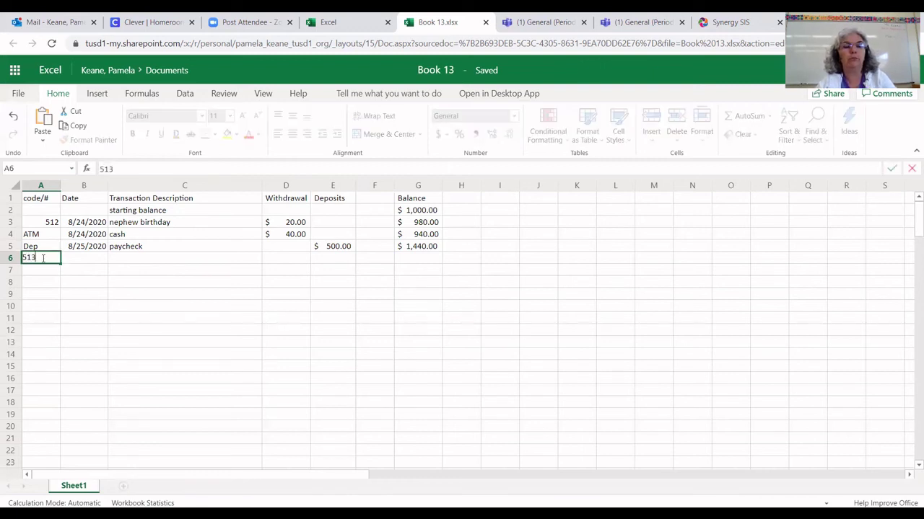
left_click(88, 262)
type("8/")
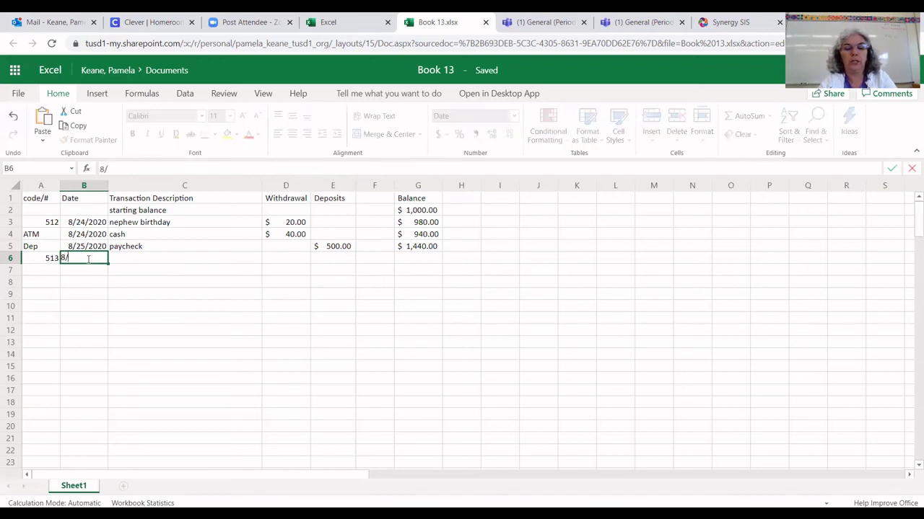
type("25/20")
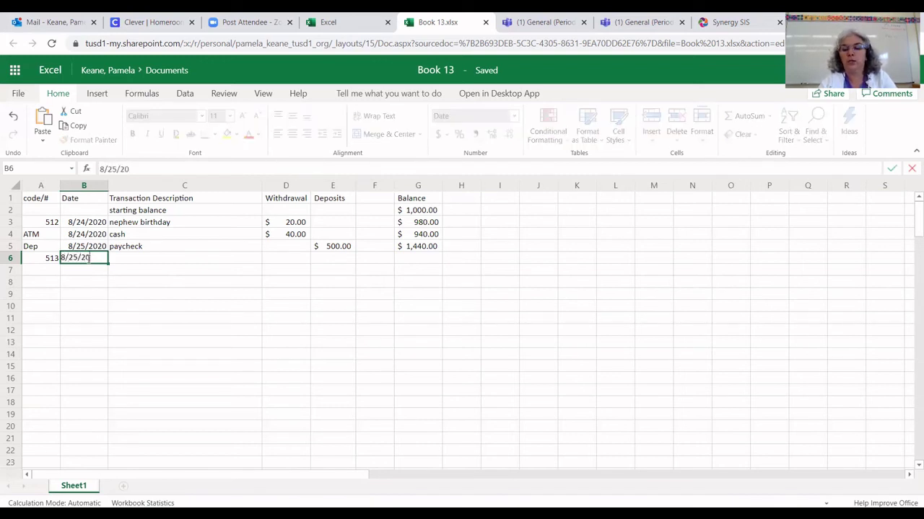
left_click(131, 261)
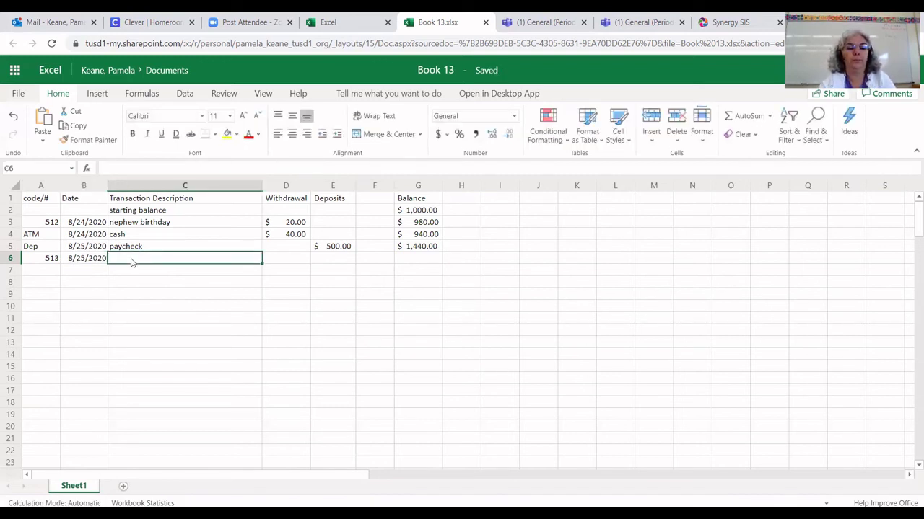
type("TeP")
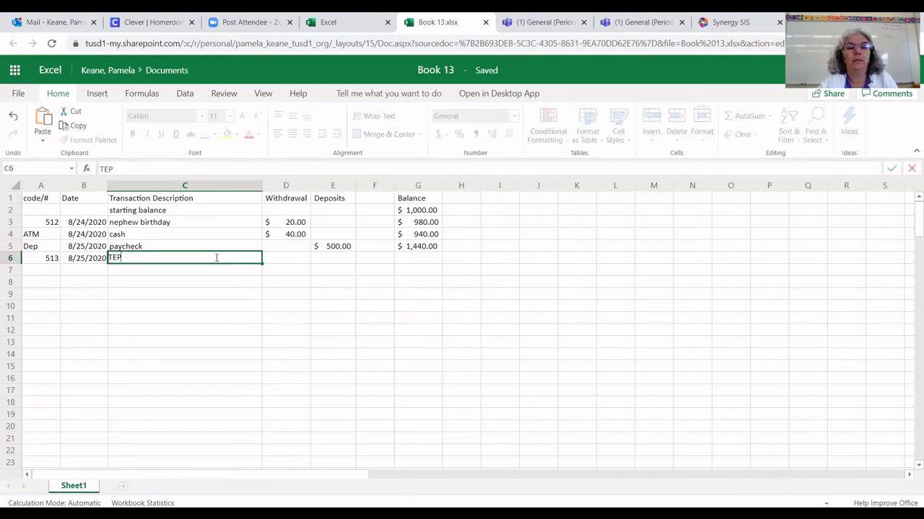
left_click(302, 262)
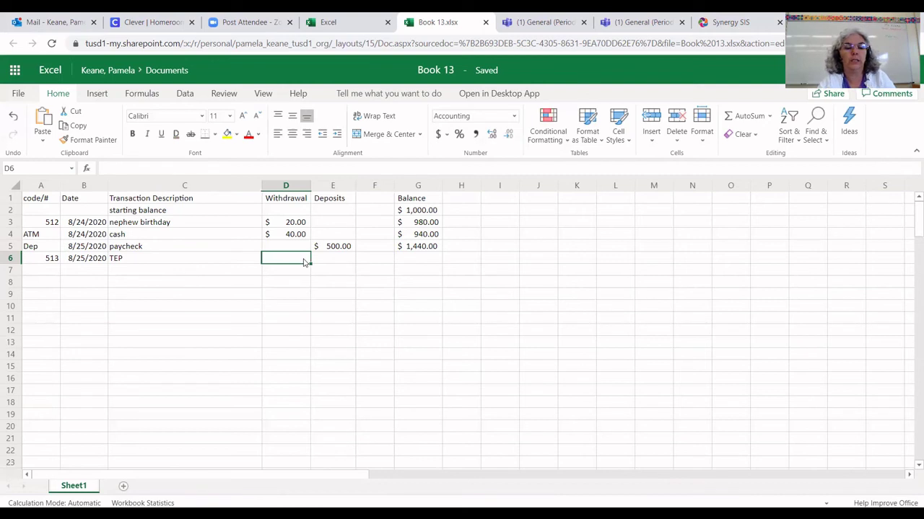
type("220")
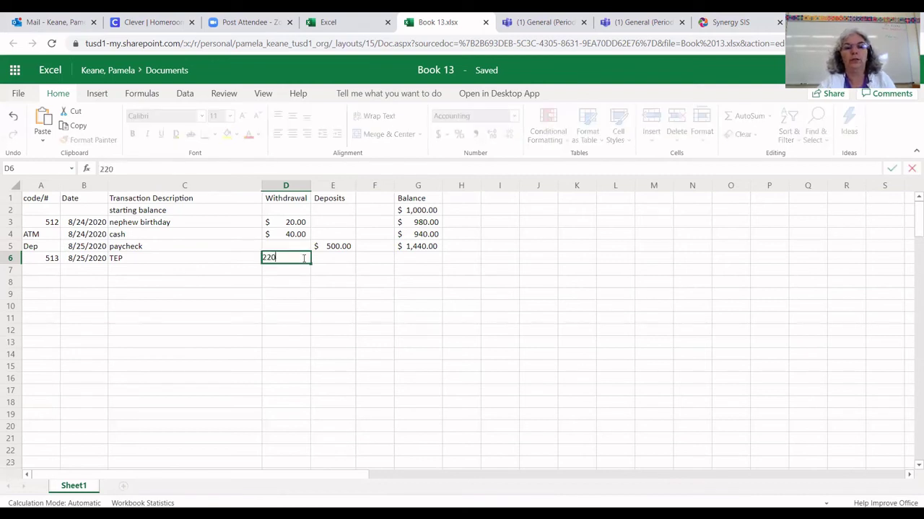
key("Return")
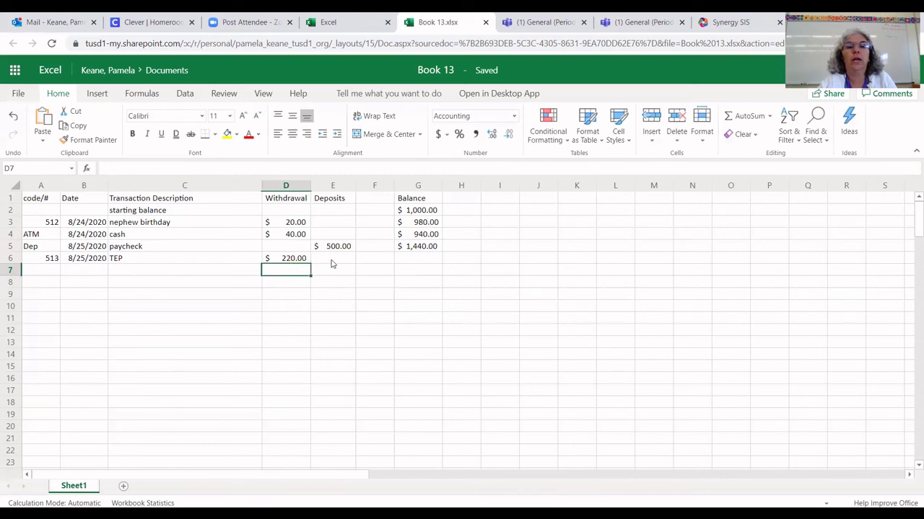
Fill the running balance formulas from G3:G5 down into Balance cell G6.
left_click(422, 225)
left_click_drag(422, 225, 423, 249)
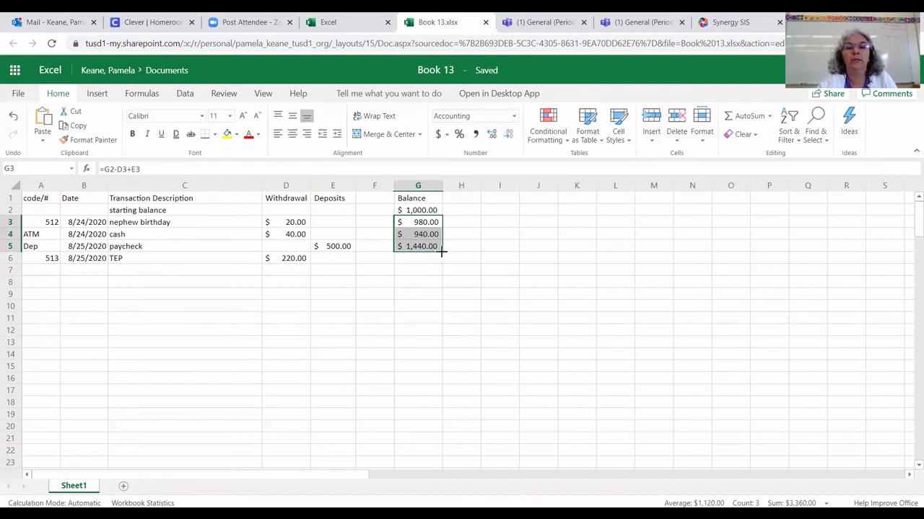
left_click_drag(441, 251, 441, 258)
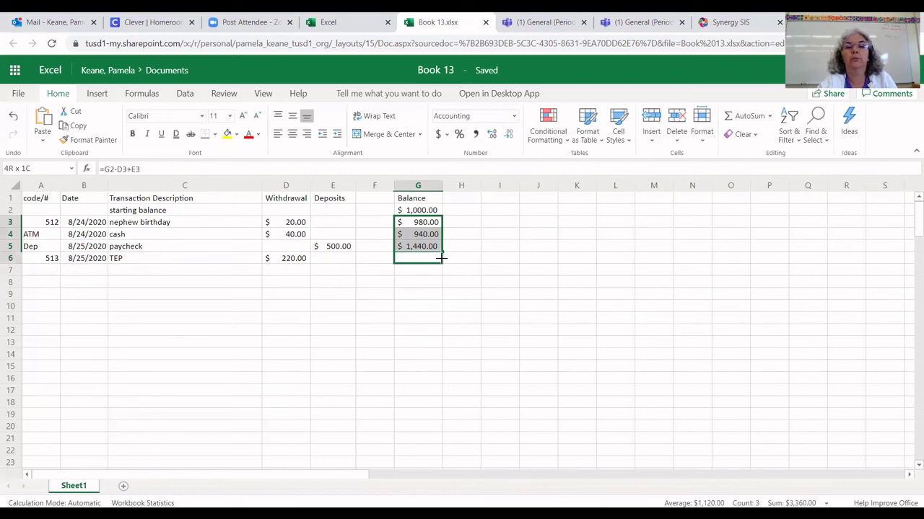
left_click_drag(441, 258, 442, 258)
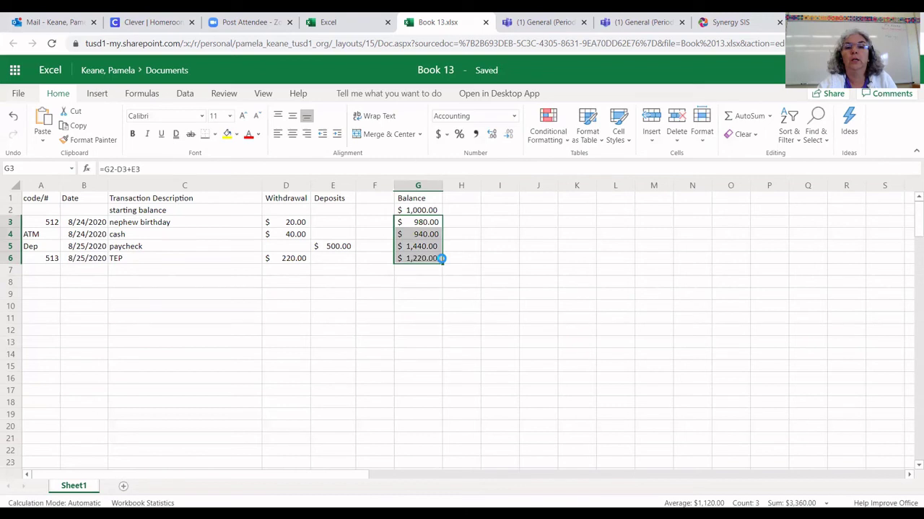
left_click(475, 282)
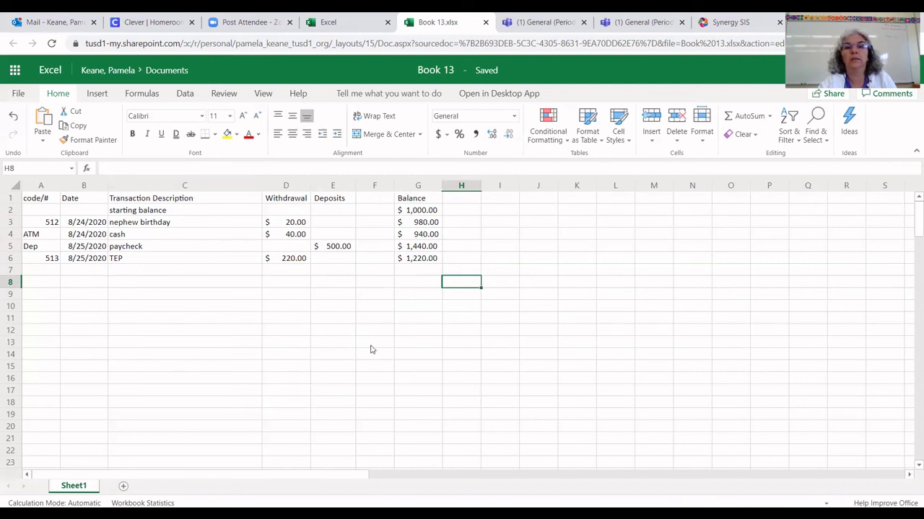
Switch to Microsoft Teams and show the assignments of the Period4 Mathematical Finance class.
left_click(560, 27)
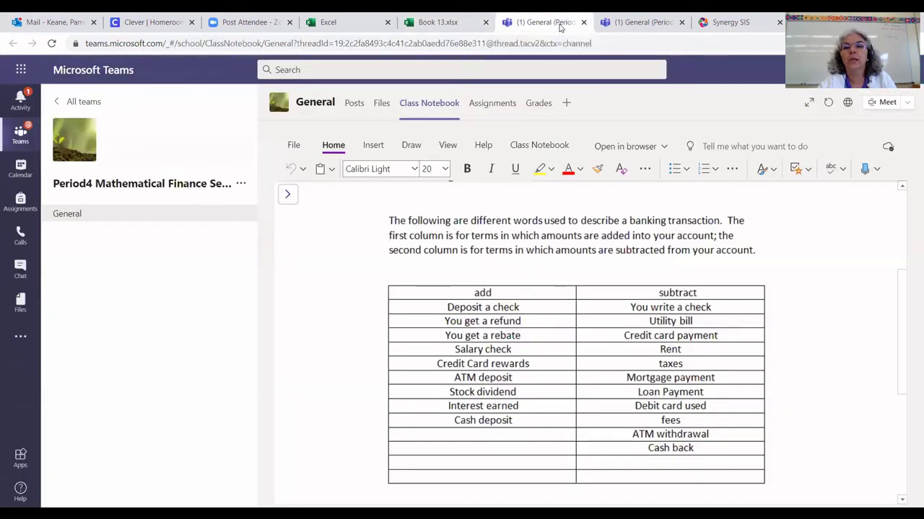
left_click(492, 104)
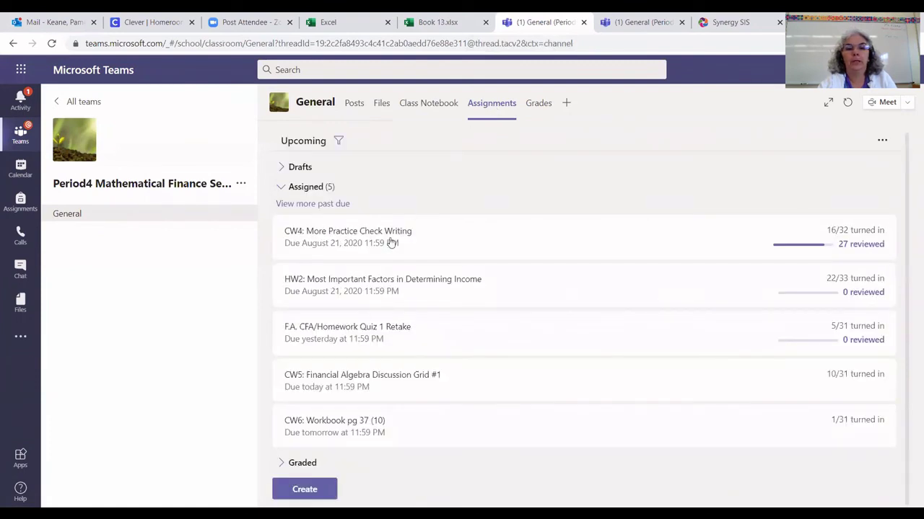
Open the CW6: Workbook pg 37 (10) assignment in student view and look over its attached Check Register Empty.ods spreadsheet.
left_click(350, 423)
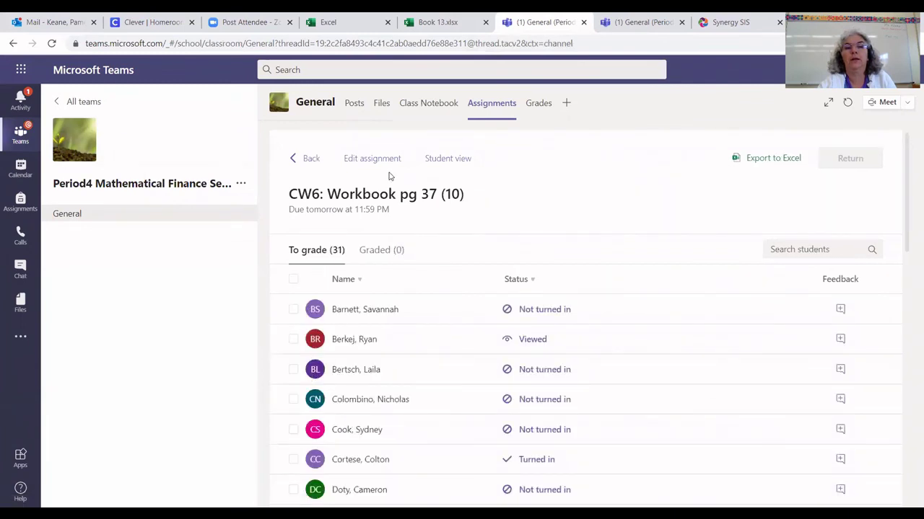
left_click(448, 158)
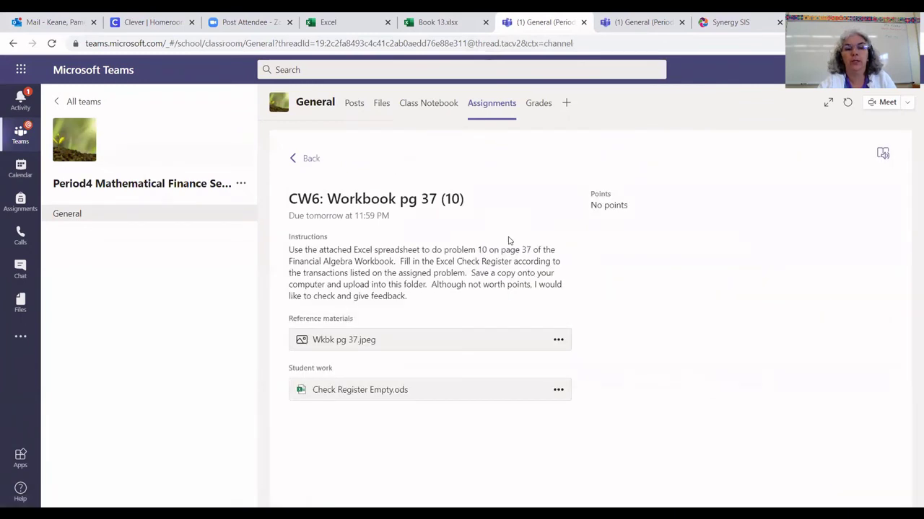
left_click(361, 395)
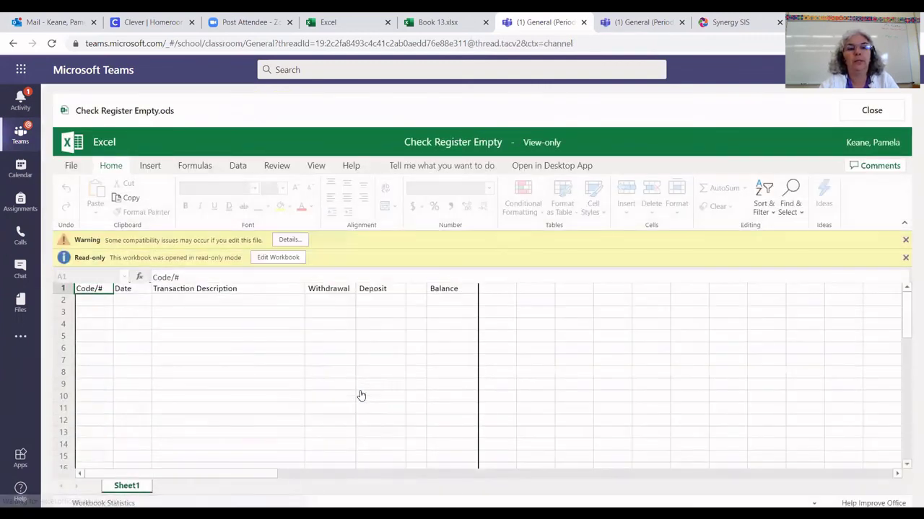
left_click(455, 324)
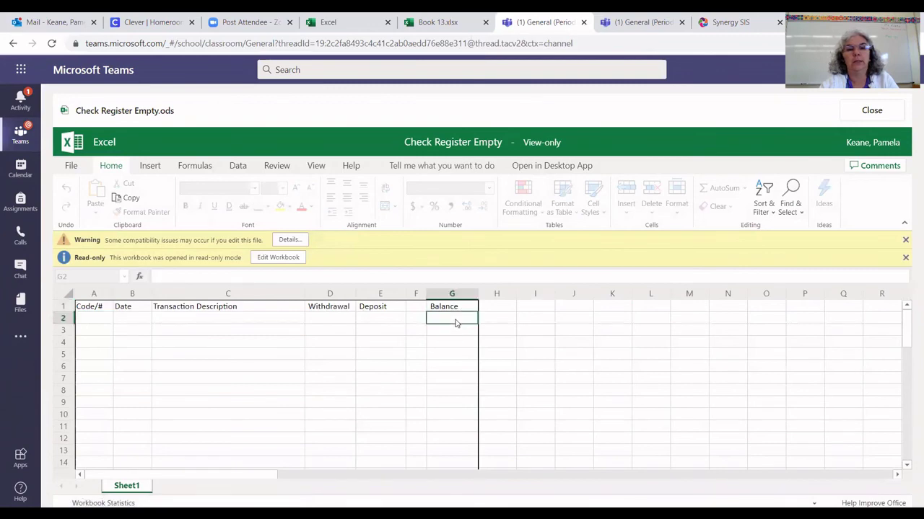
left_click(461, 335)
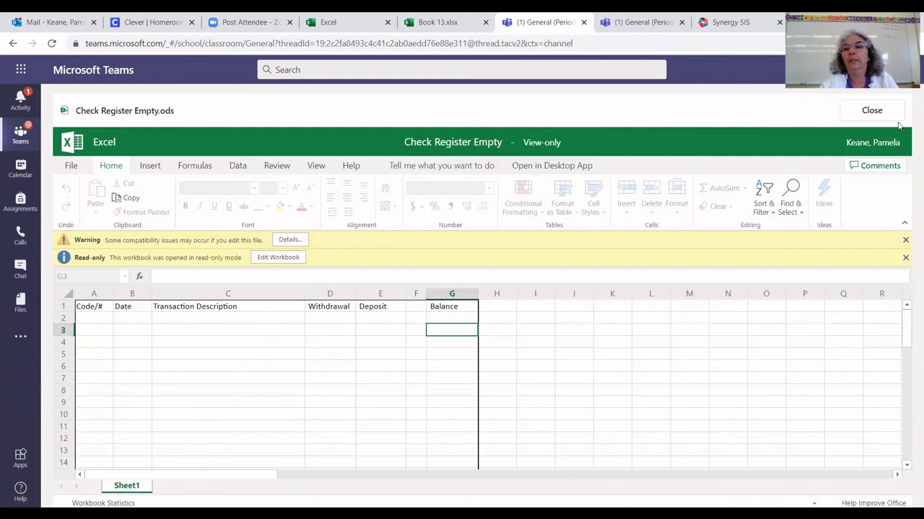
left_click(872, 110)
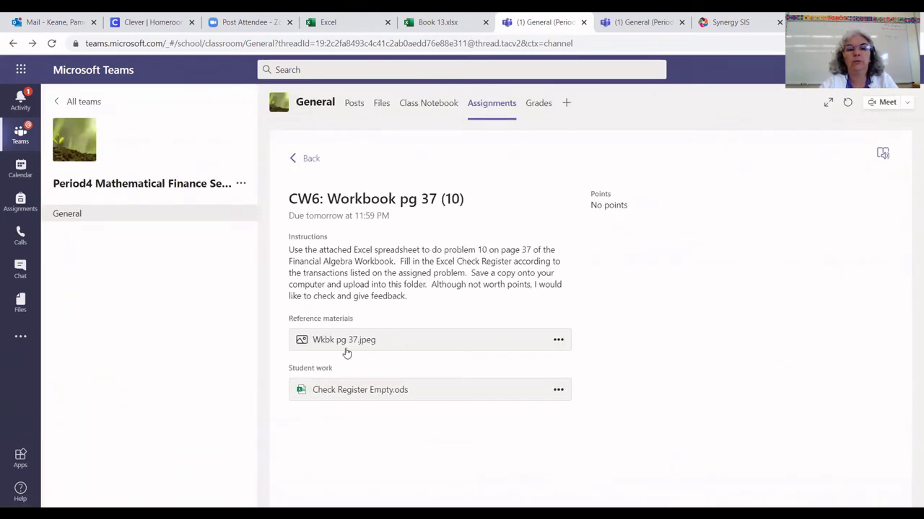
View the reference image Wkbk pg 37.jpeg and try enlarging it with a browser zoom of 150%.
left_click(347, 342)
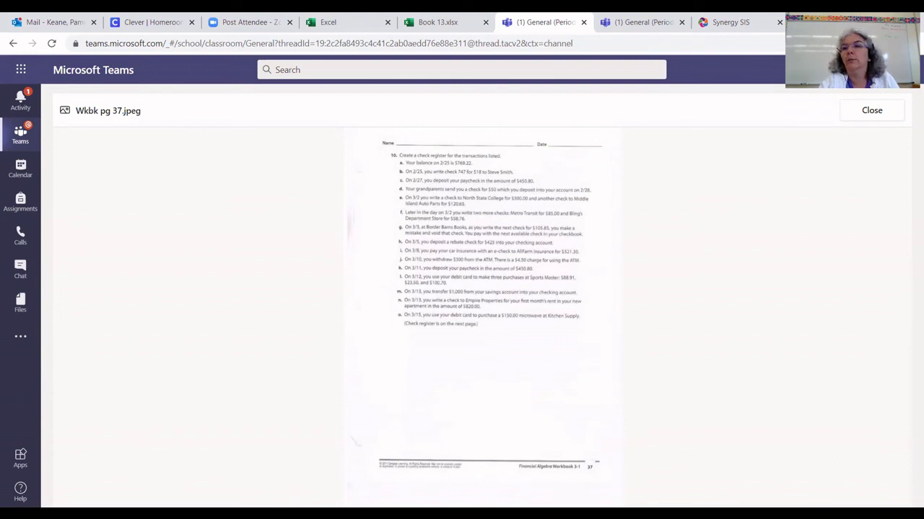
left_click(912, 44)
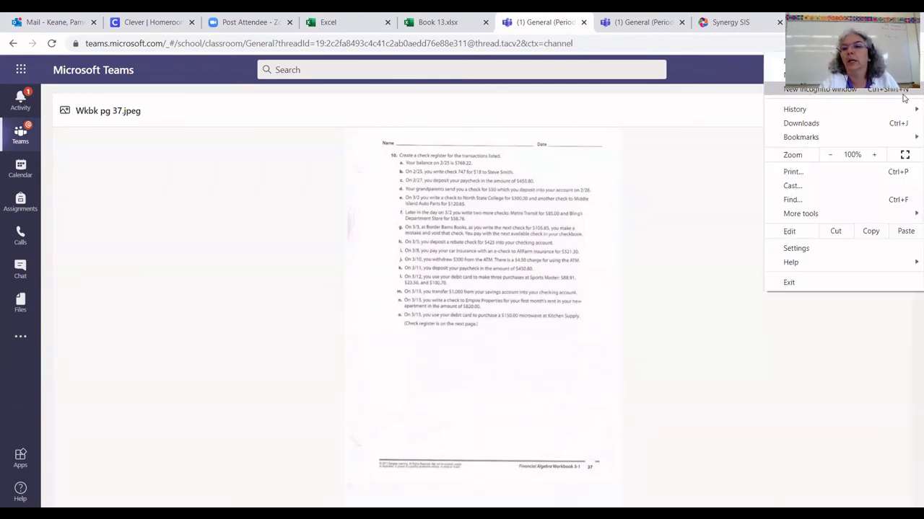
left_click(873, 156)
left_click(875, 156)
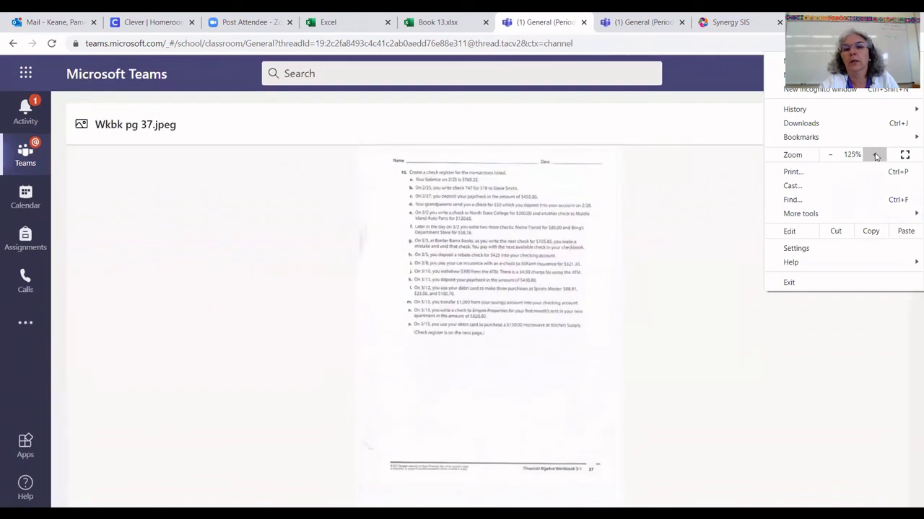
Reduce the browser zoom to 33% and read the check register transactions listed in problem 10.
left_click(828, 155)
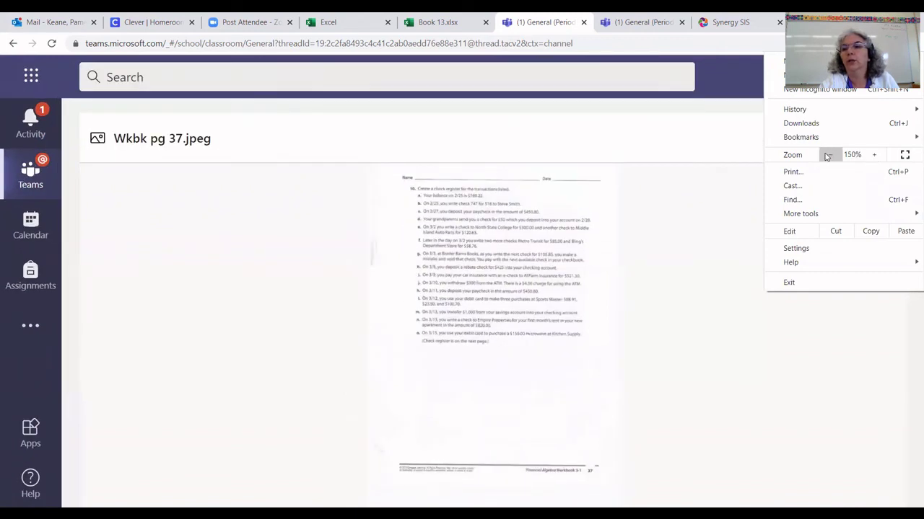
left_click(828, 156)
left_click(828, 156)
left_click(828, 155)
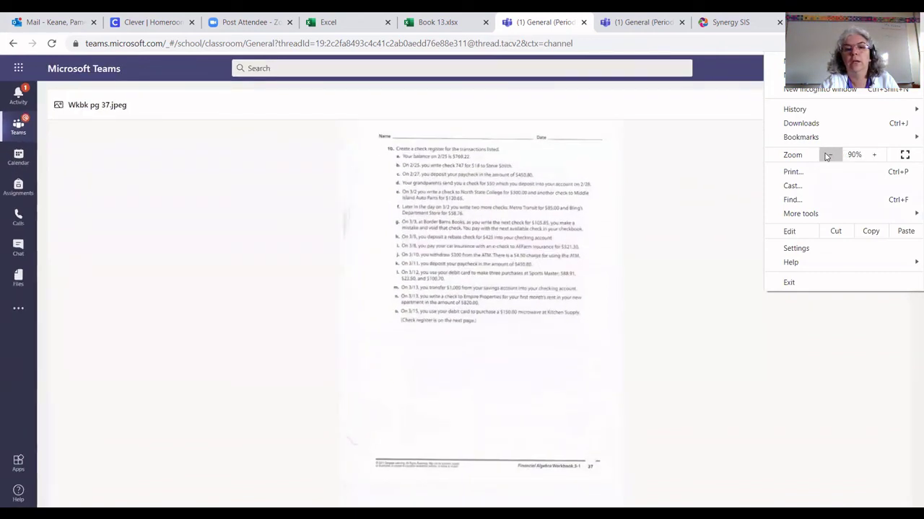
left_click(828, 155)
left_click(828, 156)
left_click(829, 155)
left_click(828, 155)
left_click(827, 155)
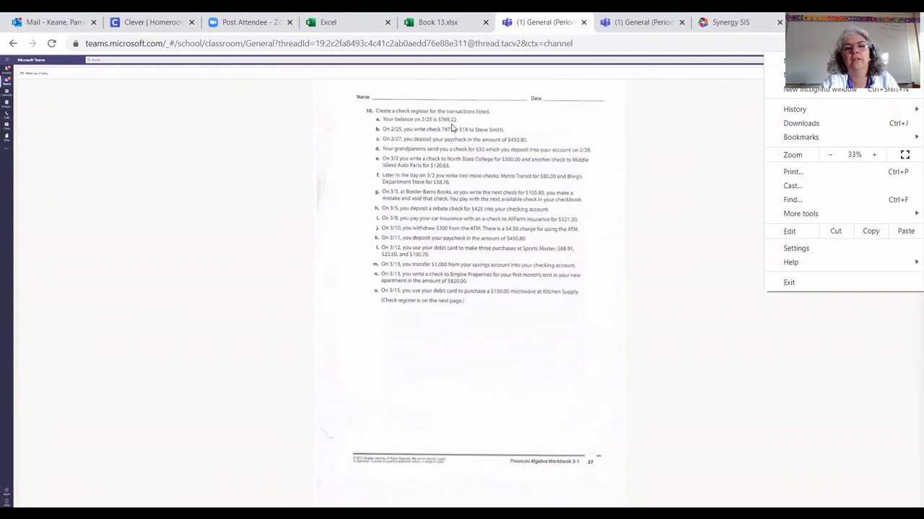
left_click(713, 168)
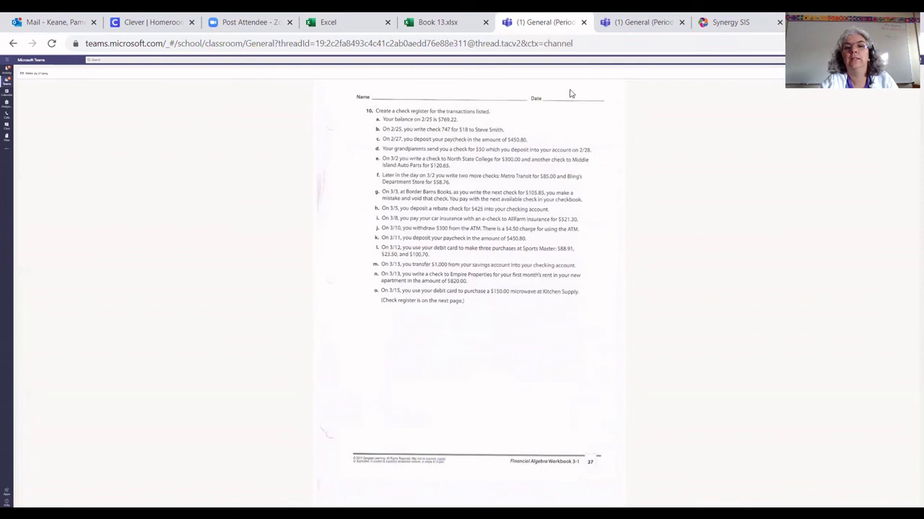
Close the browser tab with the workbook image and show the Notes: Deposits and Withdrawals page at 80% zoom.
left_click(585, 22)
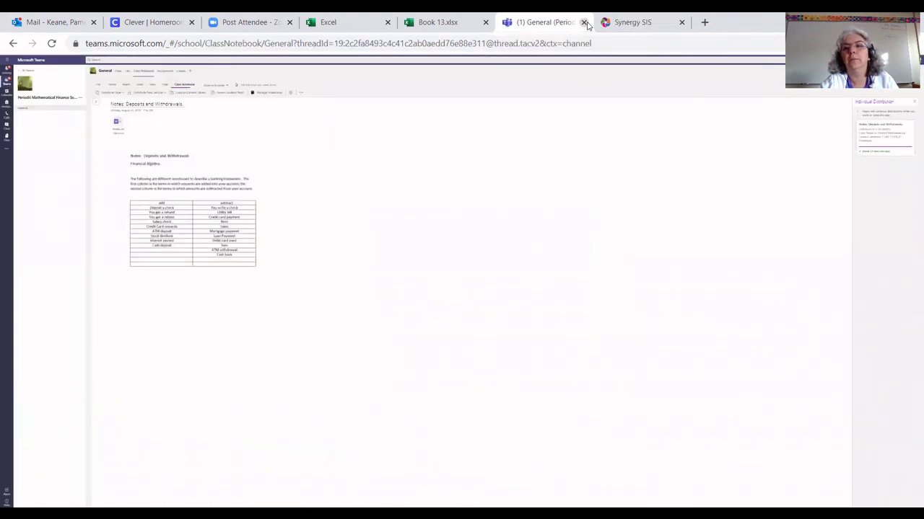
left_click(913, 43)
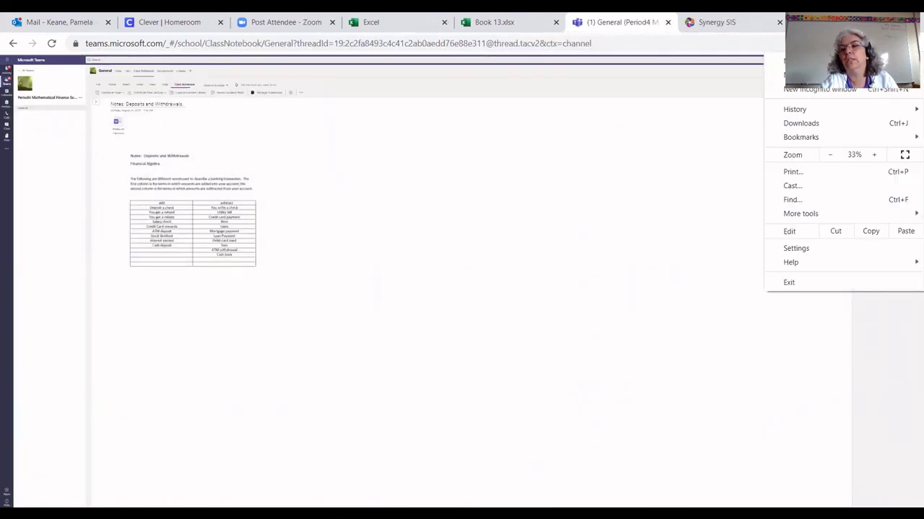
left_click(875, 155)
left_click(874, 156)
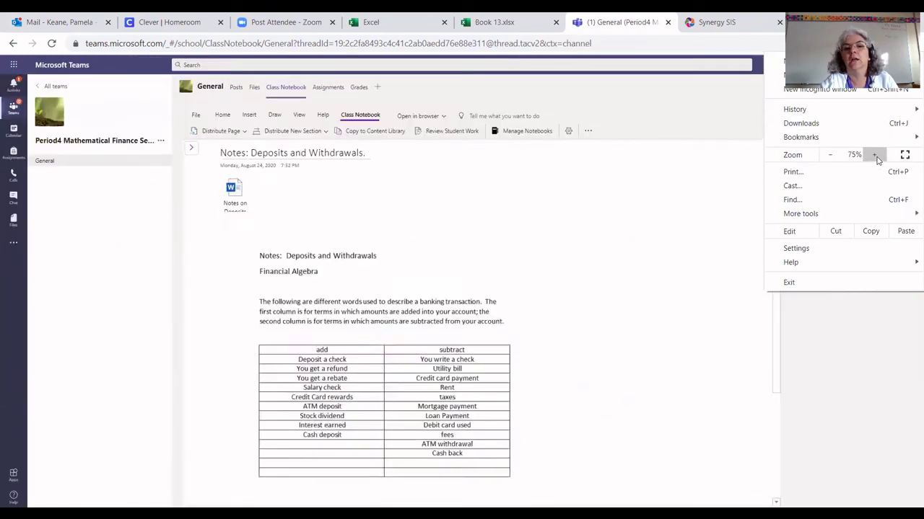
left_click(874, 155)
left_click(875, 155)
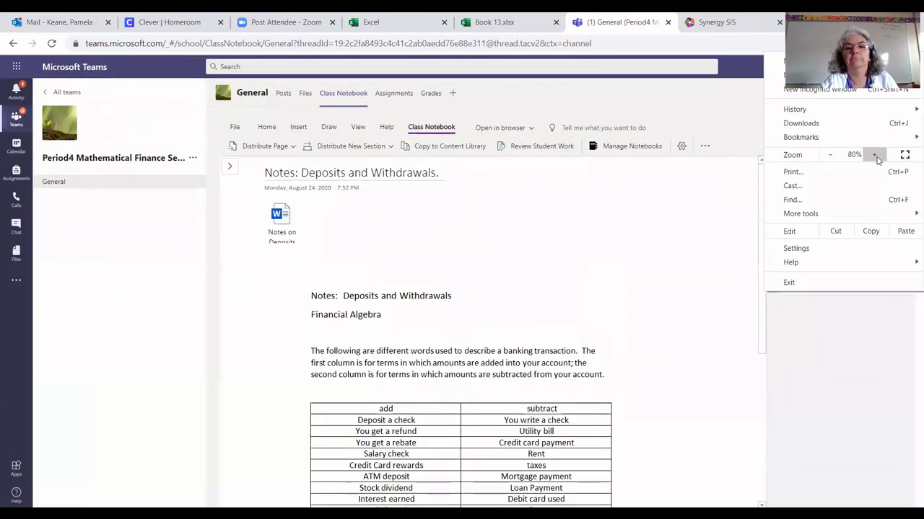
left_click(679, 226)
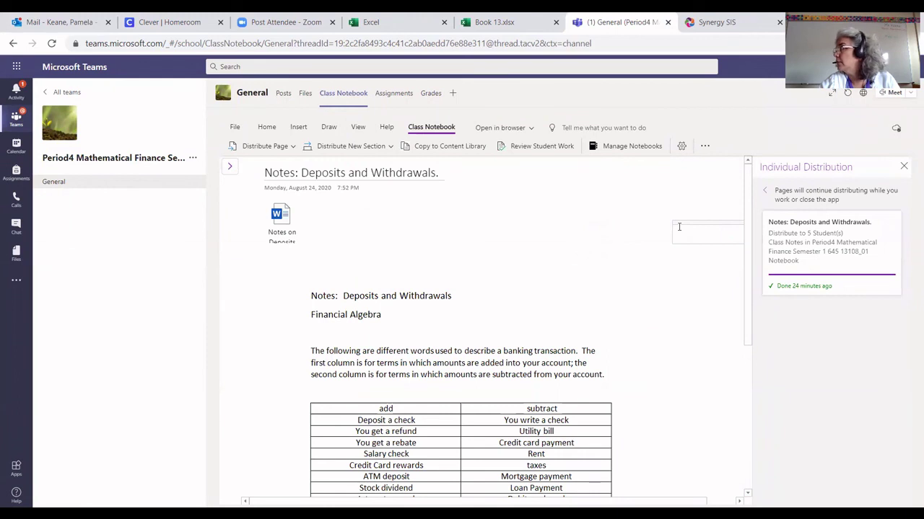